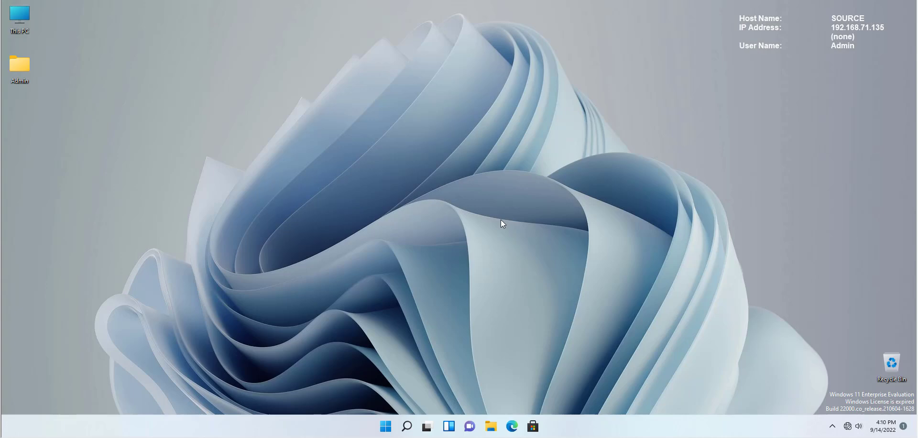
Open the C:\Workstation\ADK folder and launch the adksetup installer
left_click(491, 426)
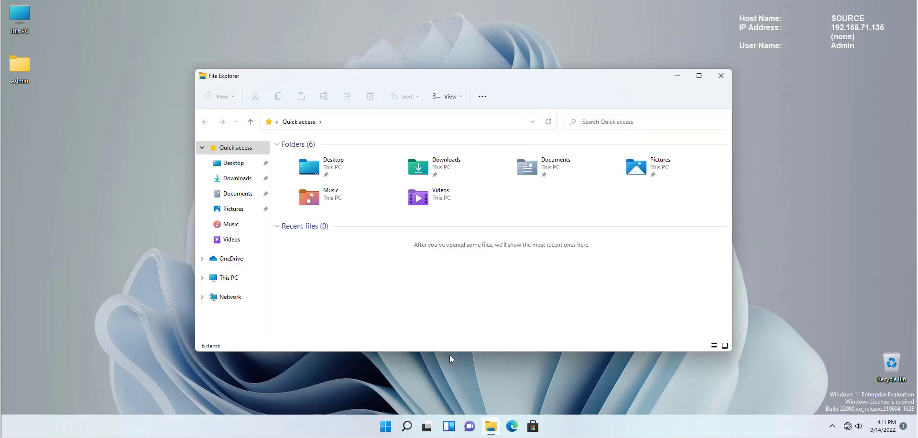
left_click(231, 278)
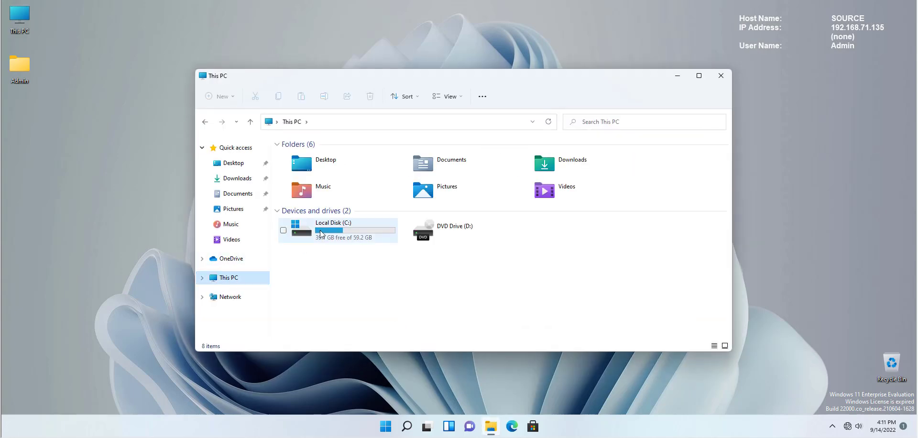
double_click(320, 232)
double_click(317, 231)
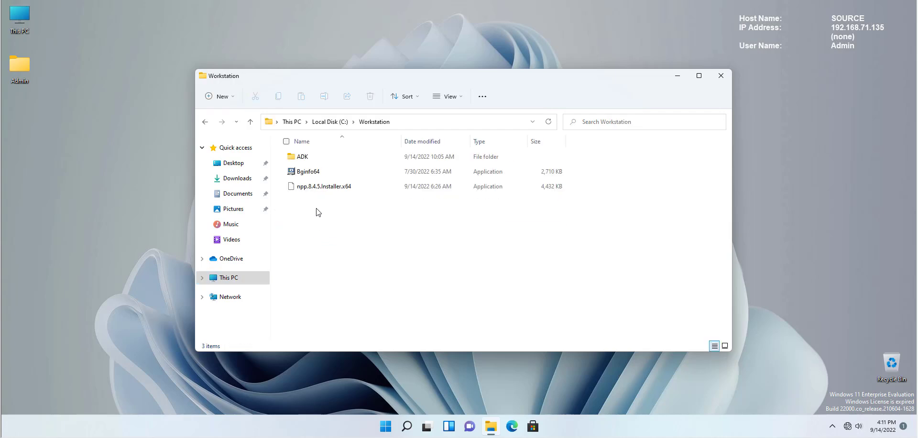
double_click(302, 156)
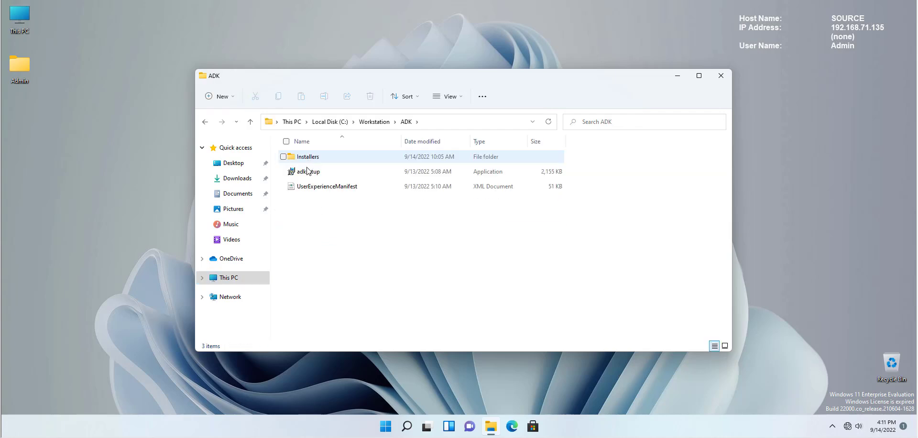
left_click(308, 172)
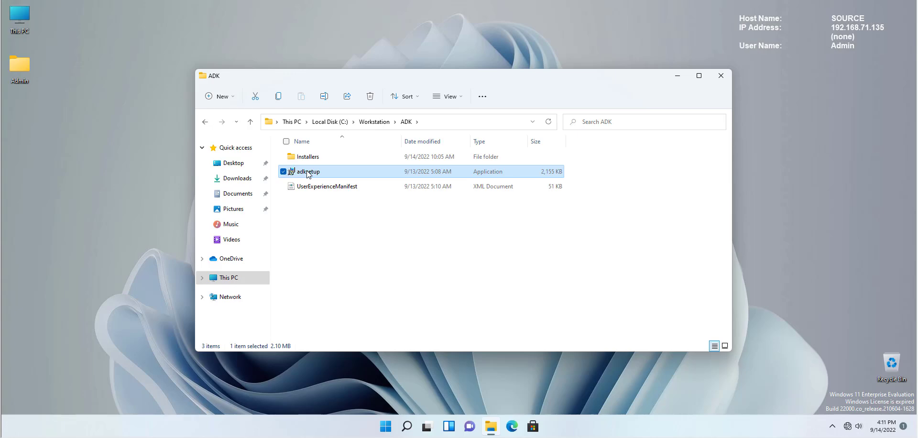
double_click(307, 172)
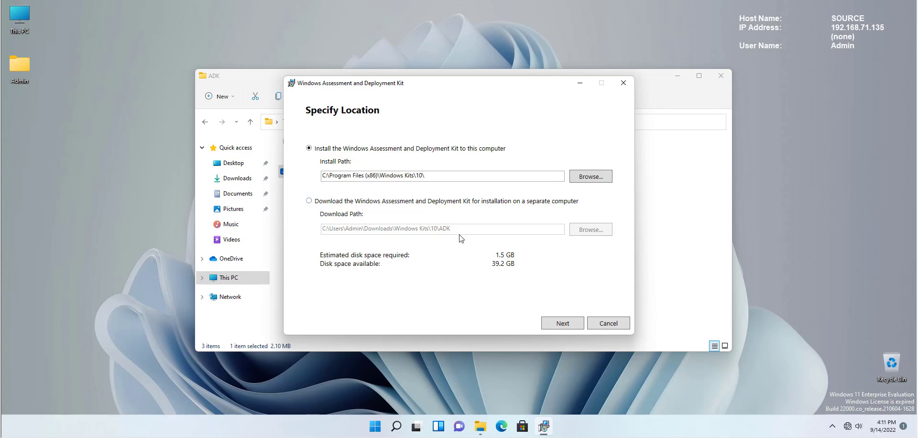
Install the Windows Assessment and Deployment Kit at the default path, declining insights collection, accepting the license and keeping the preselected features including the App-V Sequencer
left_click(565, 323)
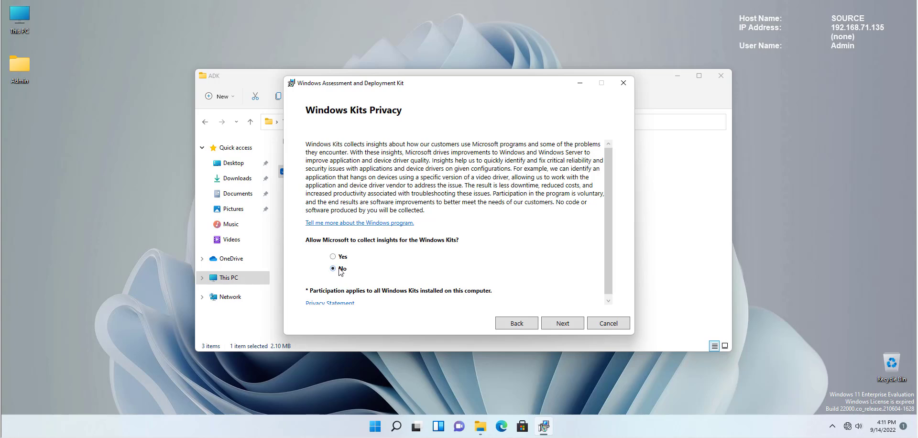
left_click(564, 324)
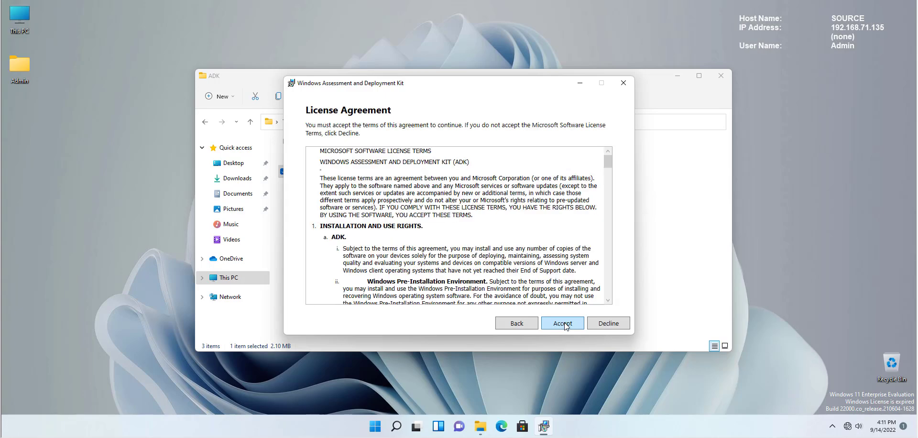
left_click_drag(607, 161, 609, 306)
left_click(555, 324)
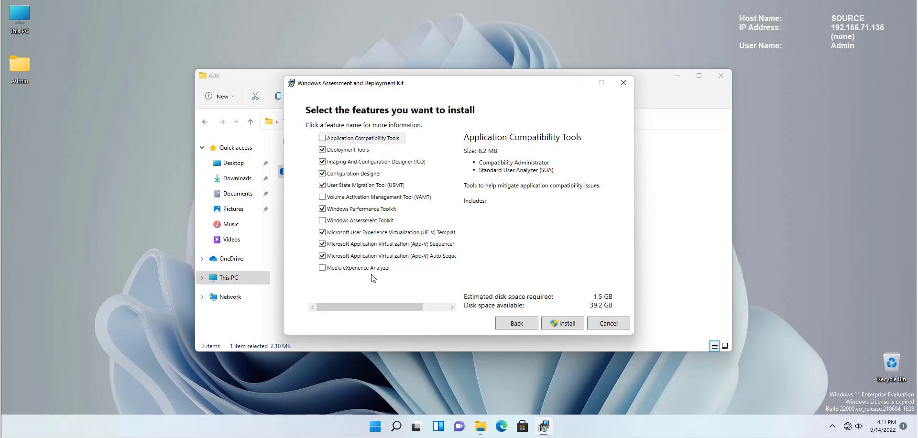
left_click(376, 245)
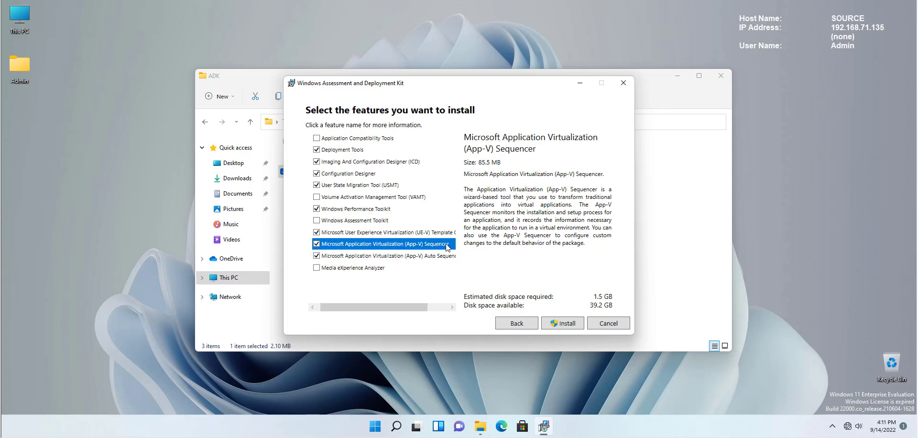
left_click(574, 326)
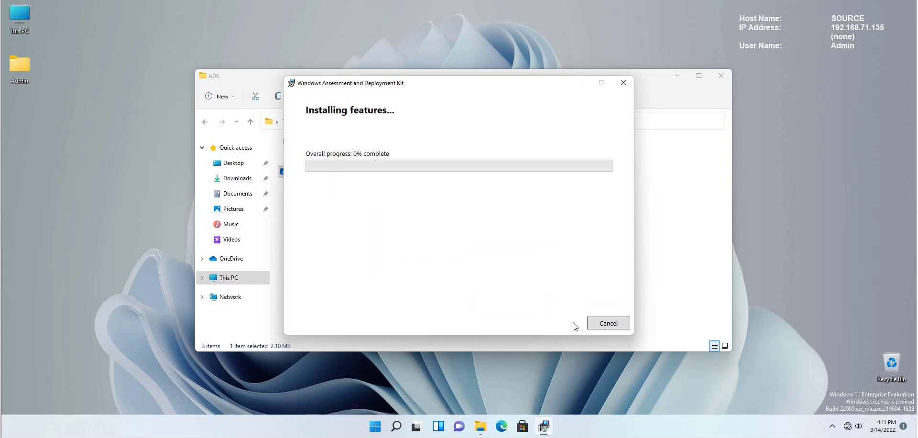
left_click(436, 297)
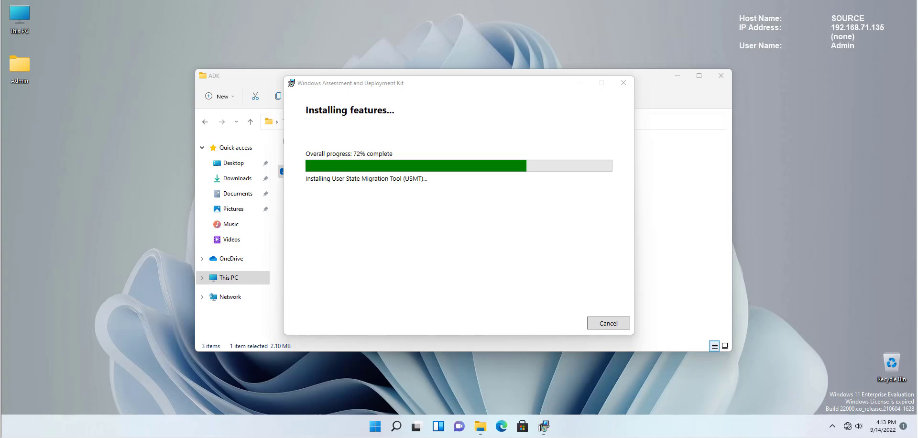
key("F9")
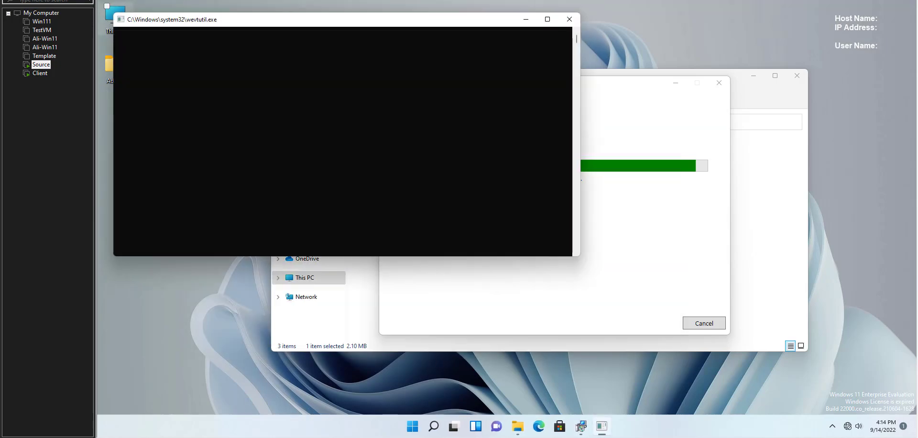
key("ctrl+alt+Return")
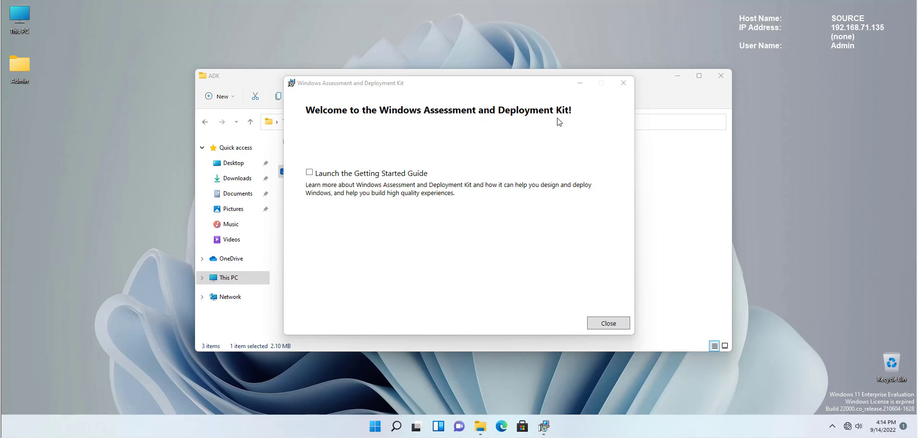
Close the completed kit setup and File Explorer, and launch the Microsoft Application Virtualization Sequencer with permission to make changes
left_click(602, 322)
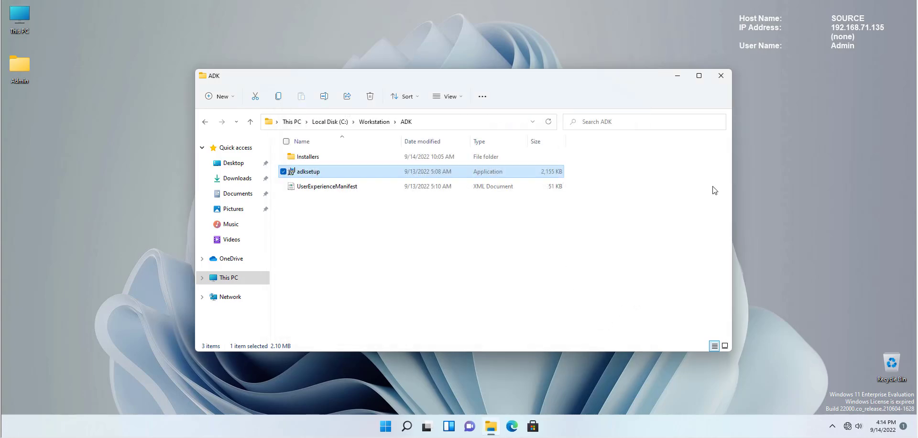
left_click(721, 76)
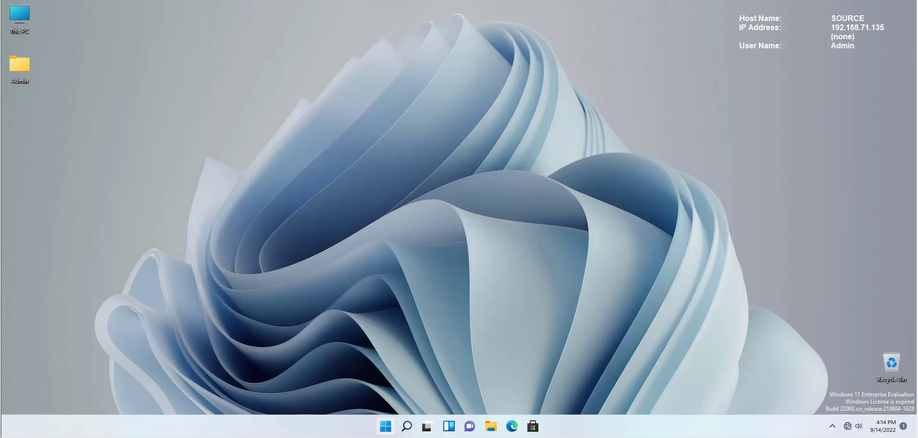
left_click(386, 426)
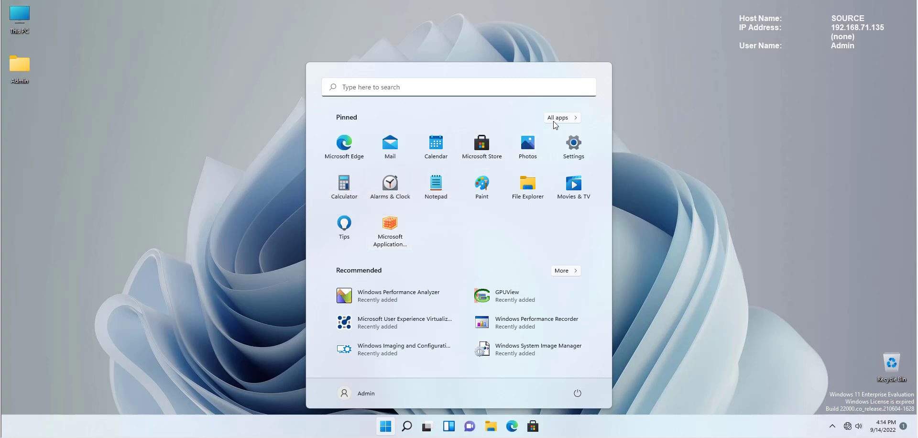
left_click(391, 225)
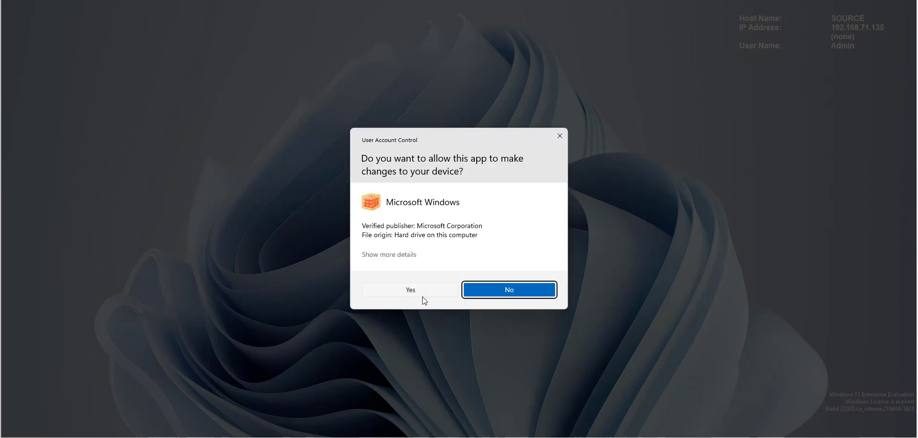
left_click(423, 290)
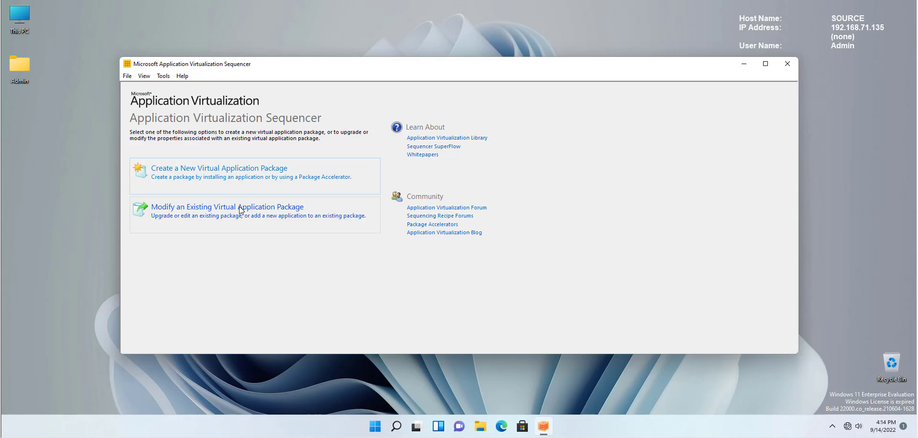
Start a new virtual application package with the Create Package (default) method, refresh the computer preparation check, and choose Standard Application as its type
left_click(236, 175)
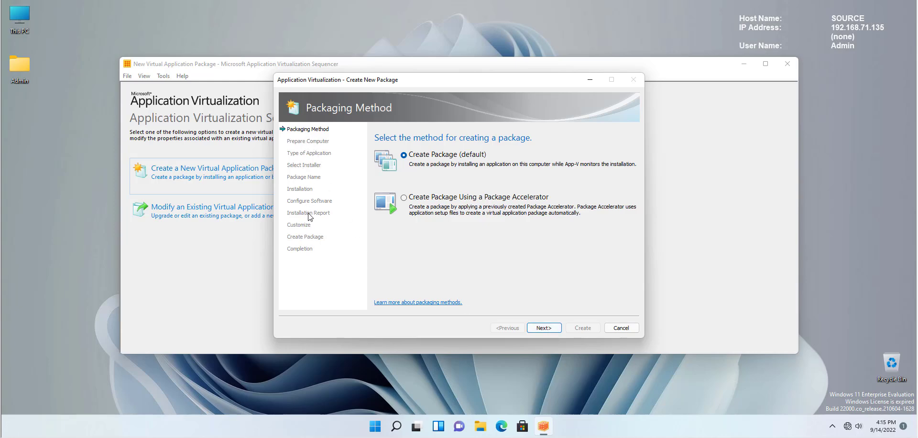
left_click(543, 328)
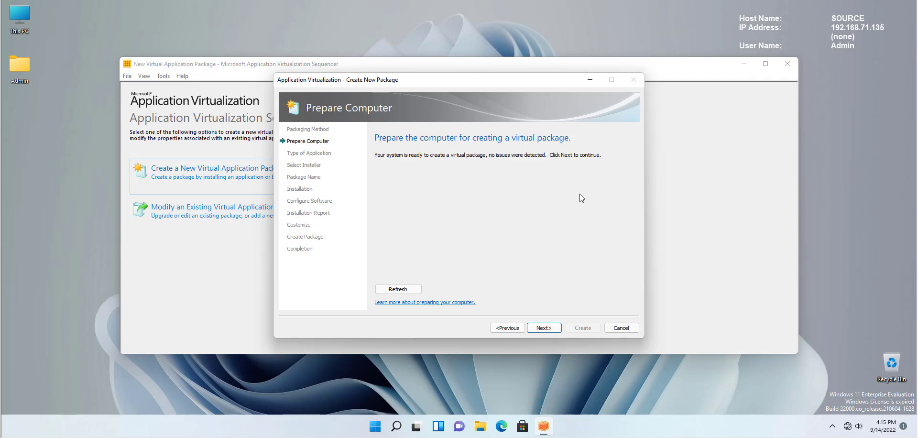
left_click(409, 289)
left_click(548, 328)
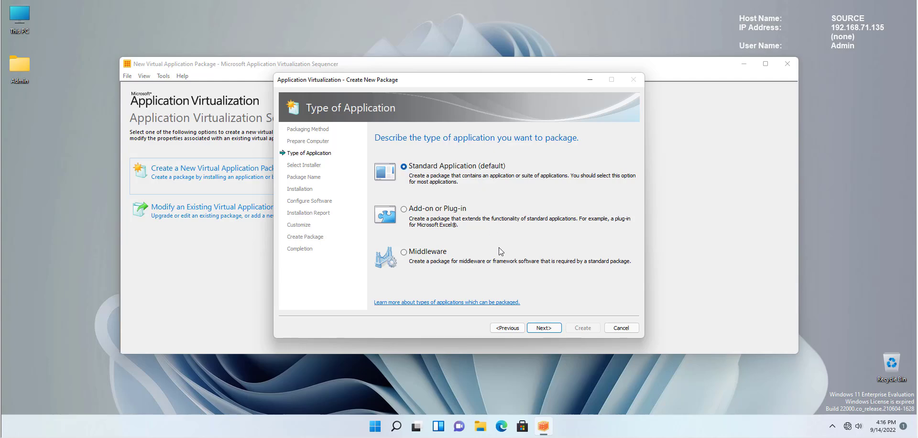
left_click(543, 328)
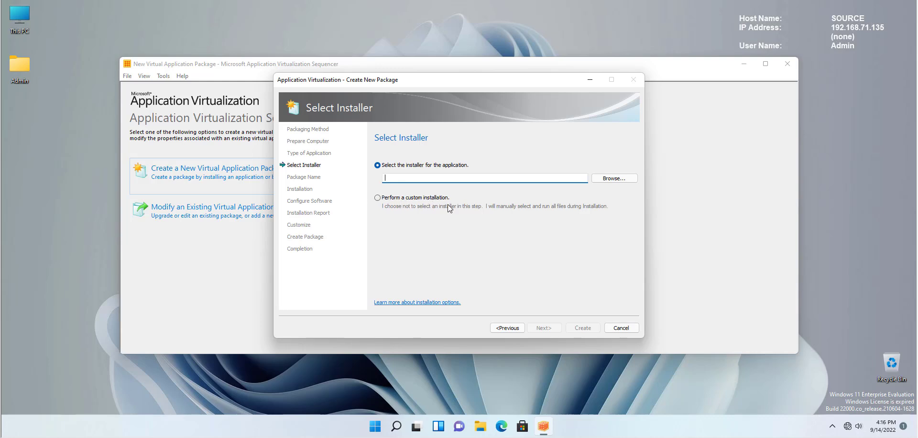
Select C:\Workstation\npp.8.4.5.Installer.x64.exe as the application's installer and continue to the package name
left_click(618, 180)
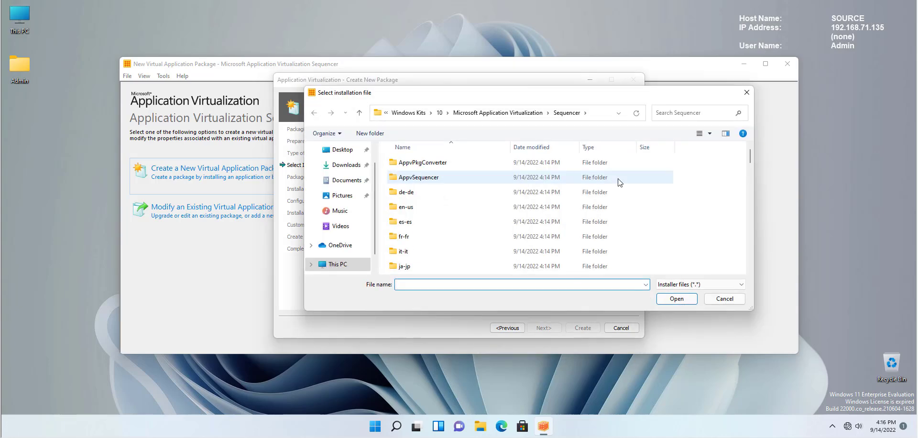
left_click_drag(527, 97, 501, 250)
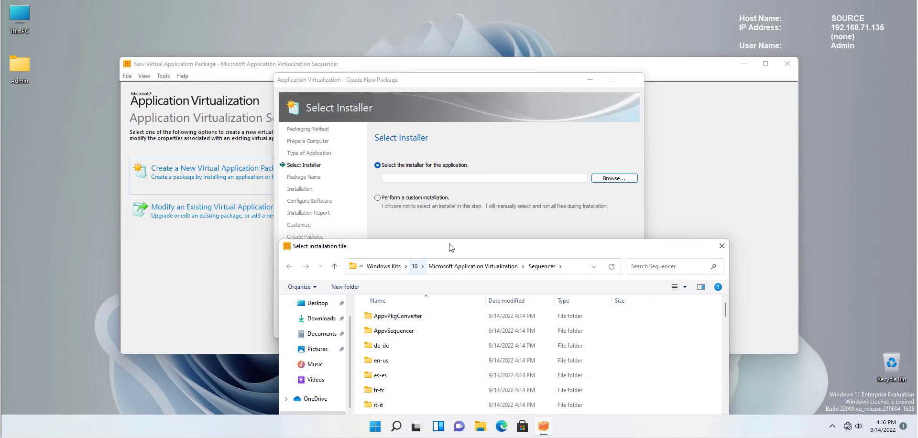
left_click_drag(451, 246, 489, 120)
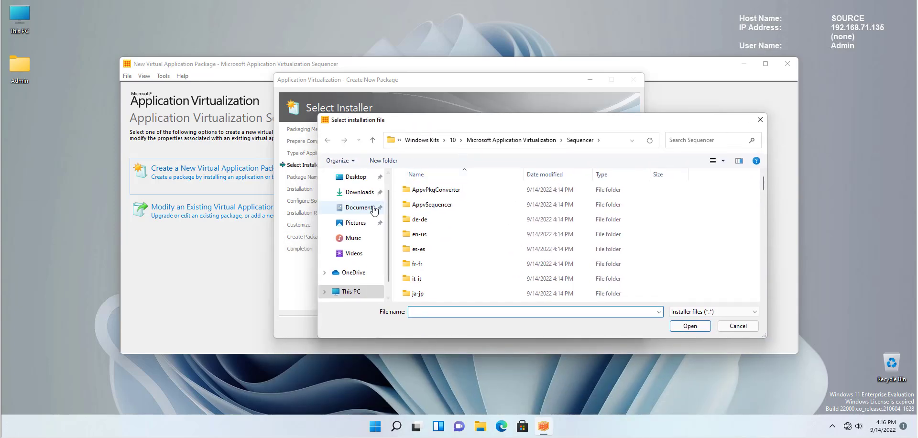
left_click(356, 273)
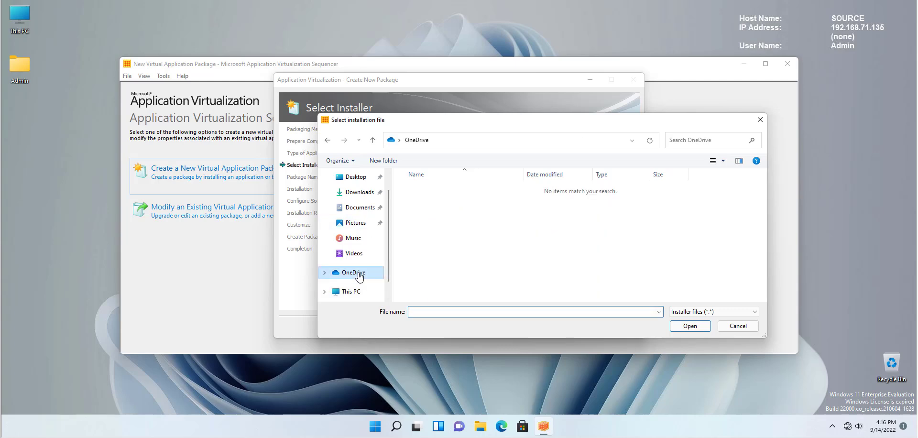
left_click(352, 291)
double_click(447, 267)
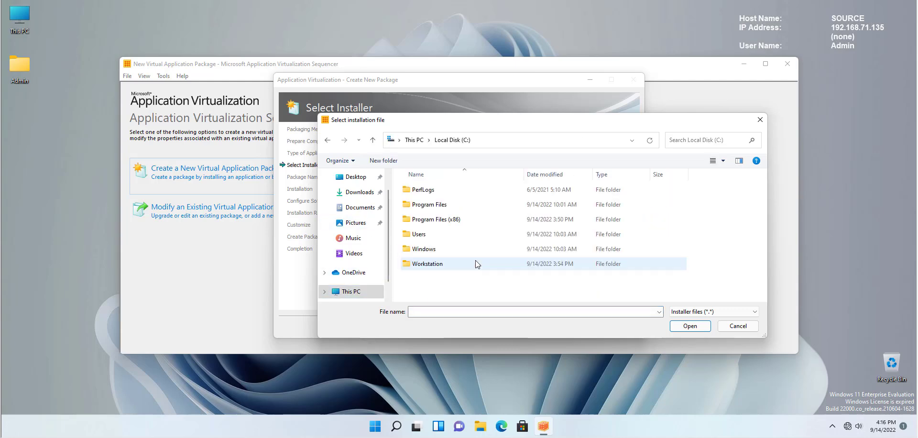
double_click(434, 264)
left_click(429, 220)
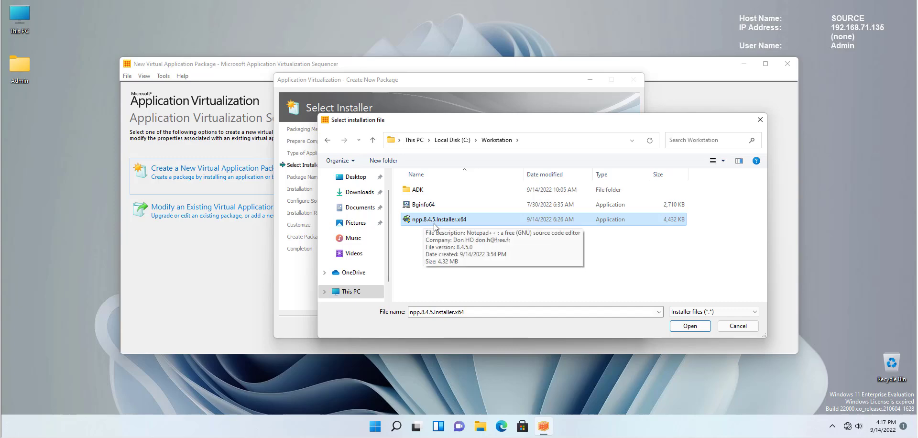
left_click(690, 325)
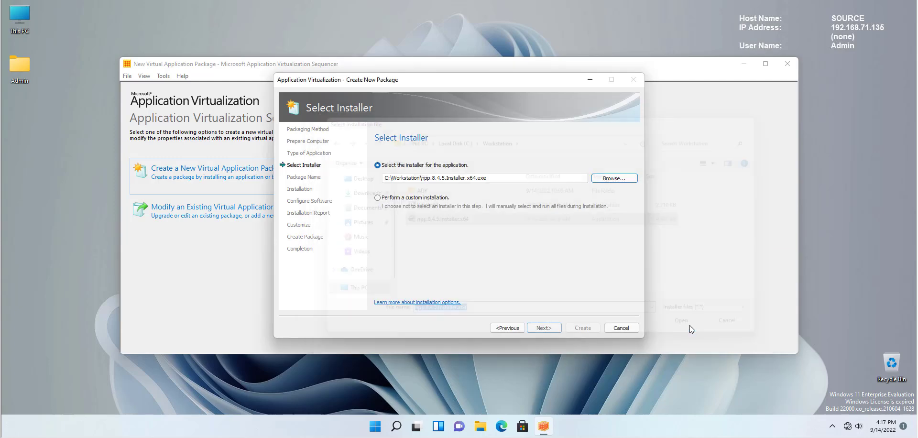
left_click(545, 328)
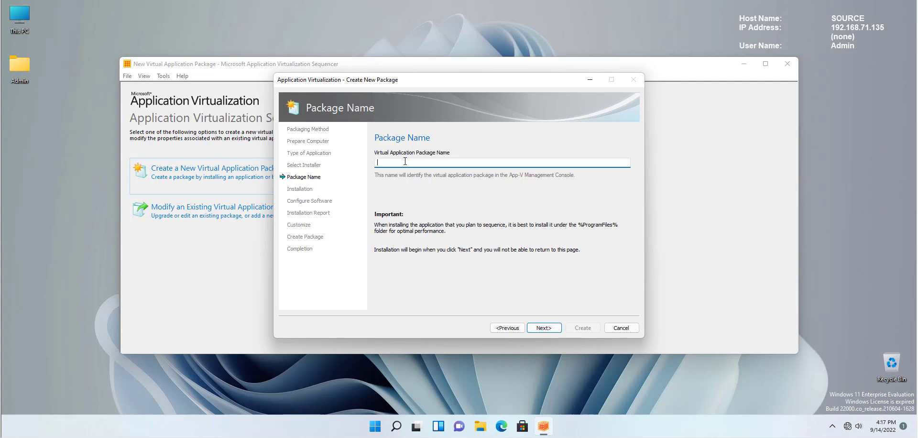
Enter a virtual application package name combining "vNPP" and "845", and begin the application installation
type("vNPP")
key("Left")
key("Left")
type("845")
left_click(555, 325)
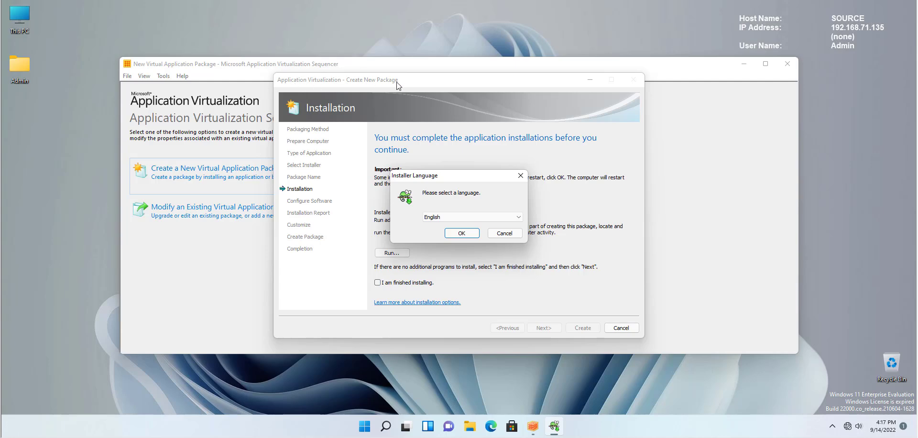
Install Notepad++ v8.4.5 in English with the default destination folder and components, and close the editor after its first launch
left_click(462, 233)
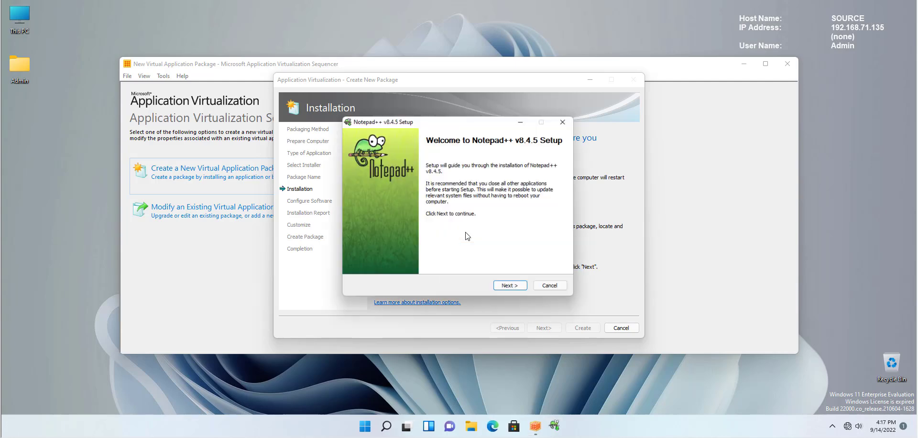
left_click(510, 288)
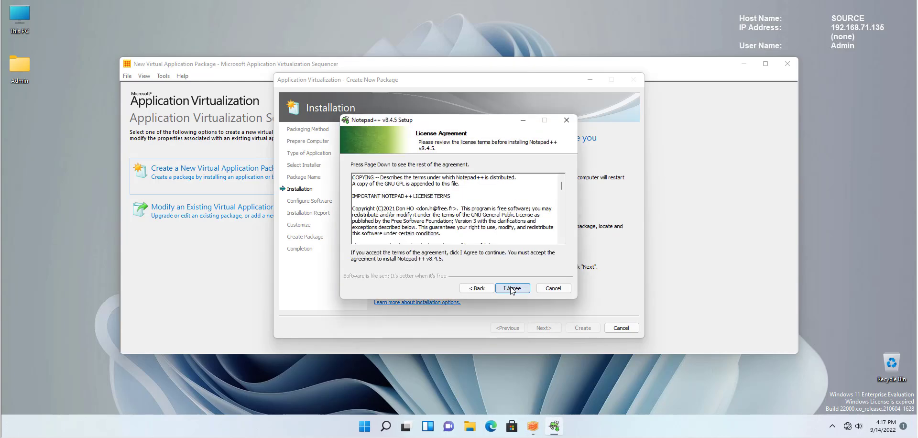
left_click(510, 288)
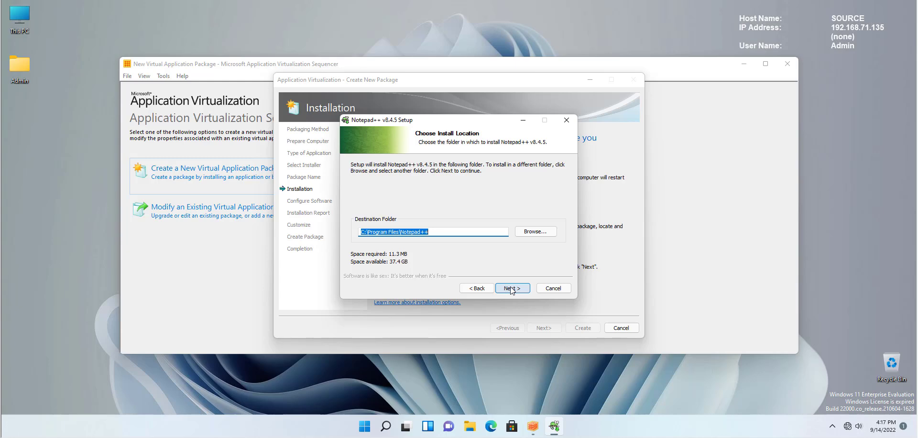
left_click(510, 288)
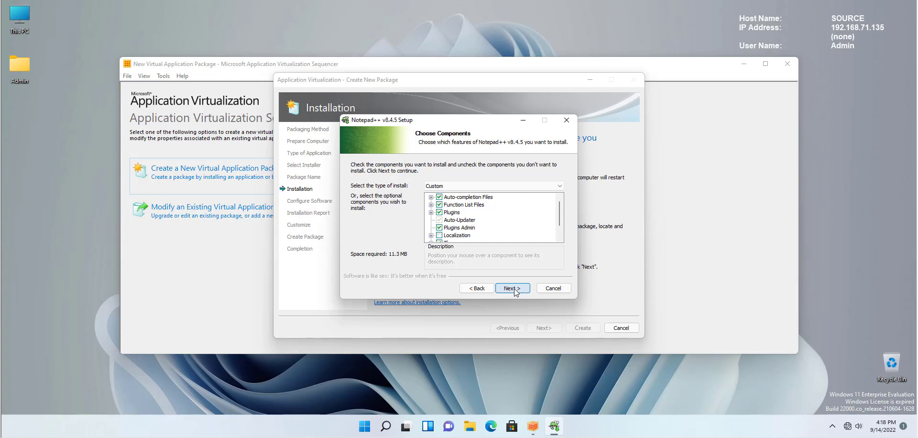
left_click(512, 288)
left_click(513, 288)
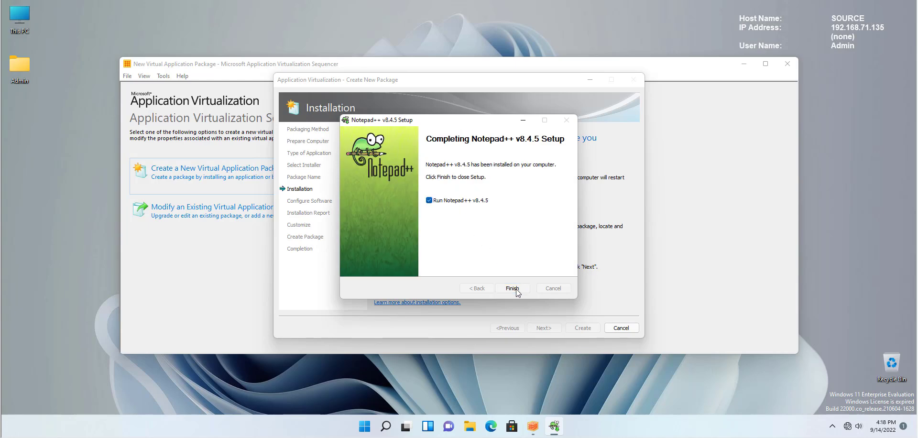
left_click(512, 289)
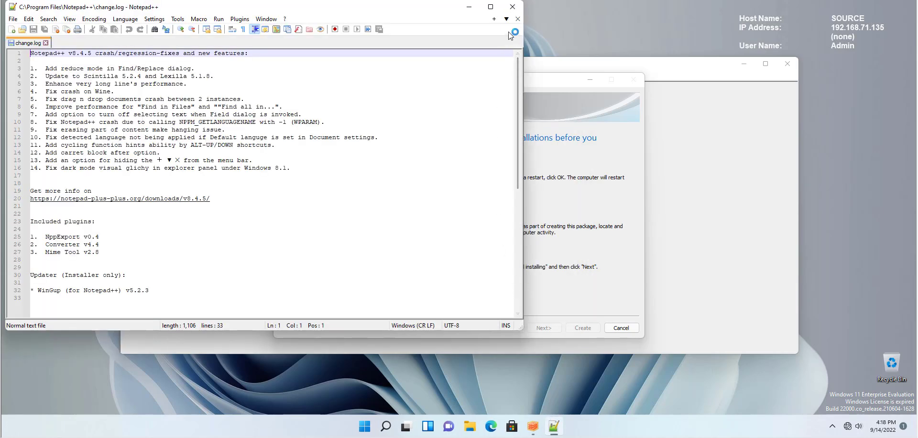
left_click(512, 6)
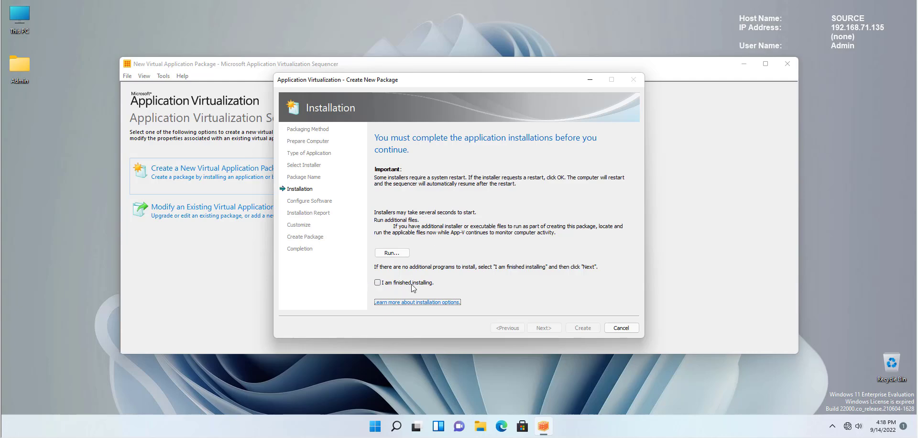
Mark the installation as finished, run Notepad++ once for its first-use tasks, close it, and continue to the installation report
left_click(411, 284)
left_click(543, 327)
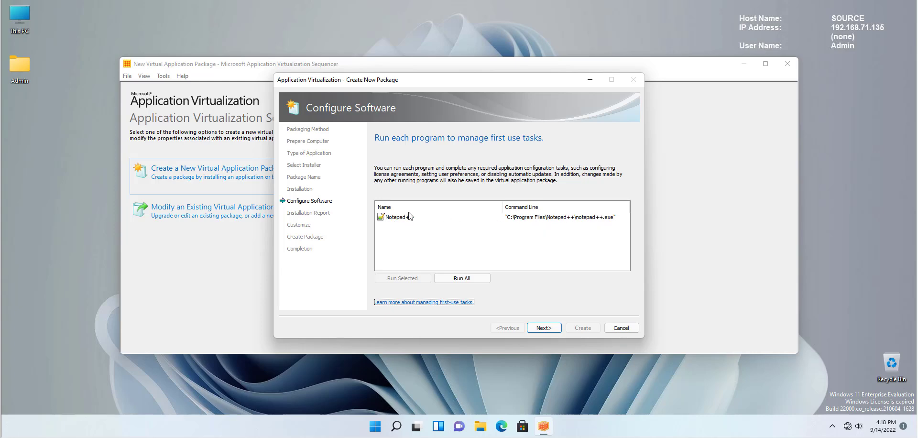
left_click(396, 223)
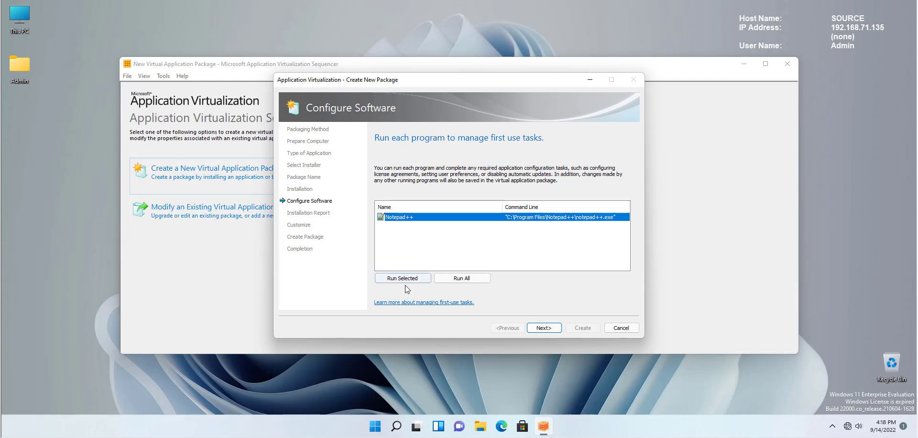
left_click(405, 281)
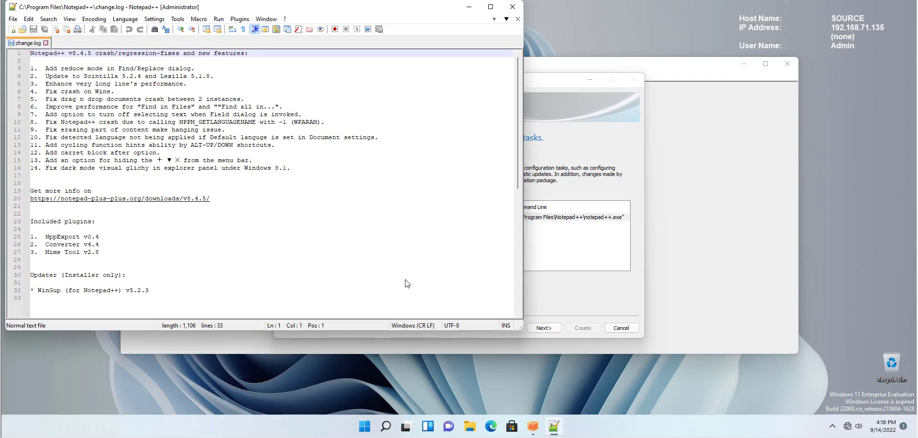
left_click(513, 8)
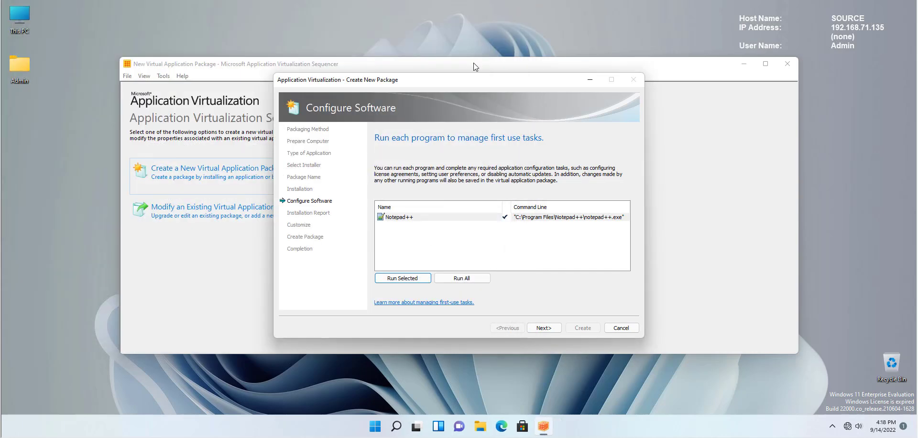
left_click(547, 328)
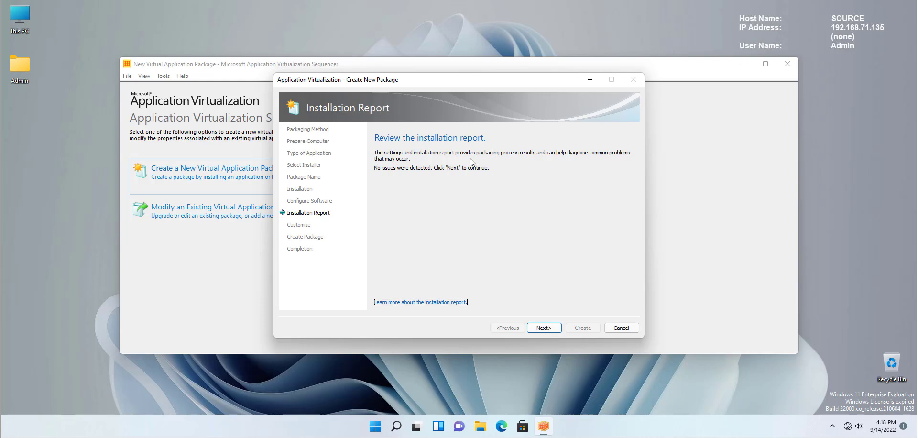
Keep the basic virtual application package option and create the package at C:\Users\Admin\Desktop\vNPP845\vNPP845.appv
left_click(544, 328)
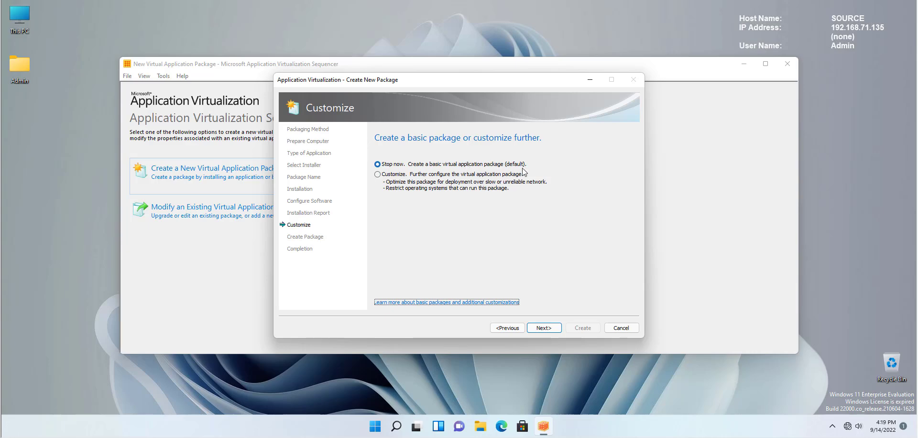
left_click(551, 327)
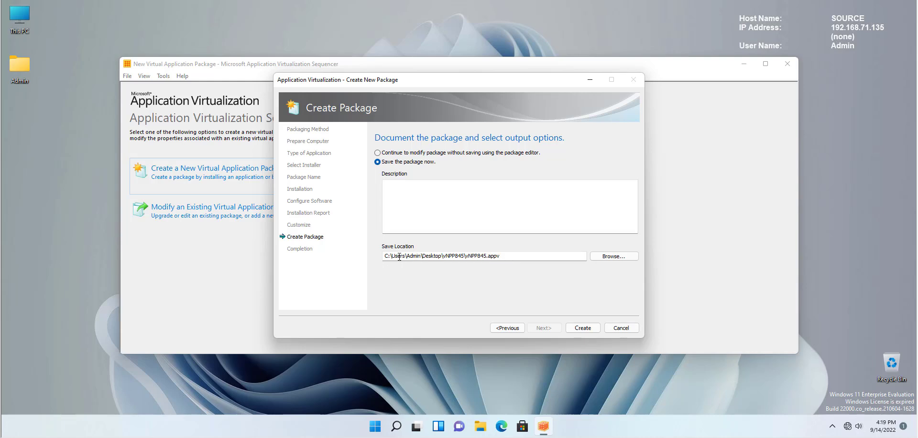
double_click(508, 256)
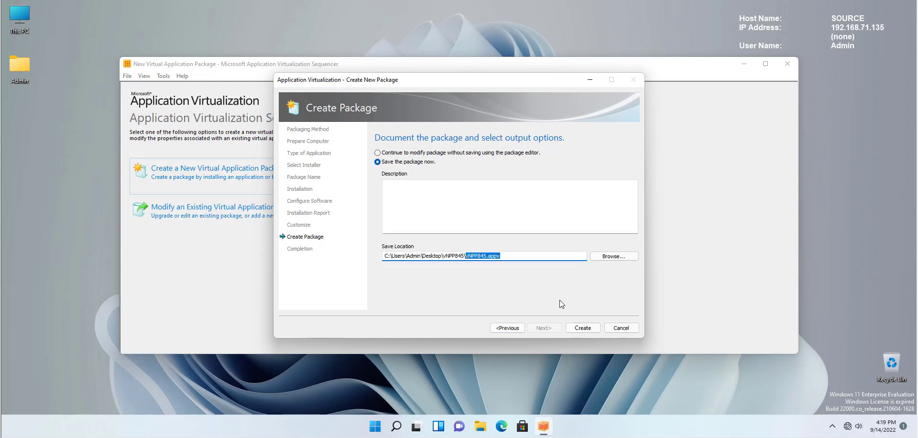
left_click(583, 328)
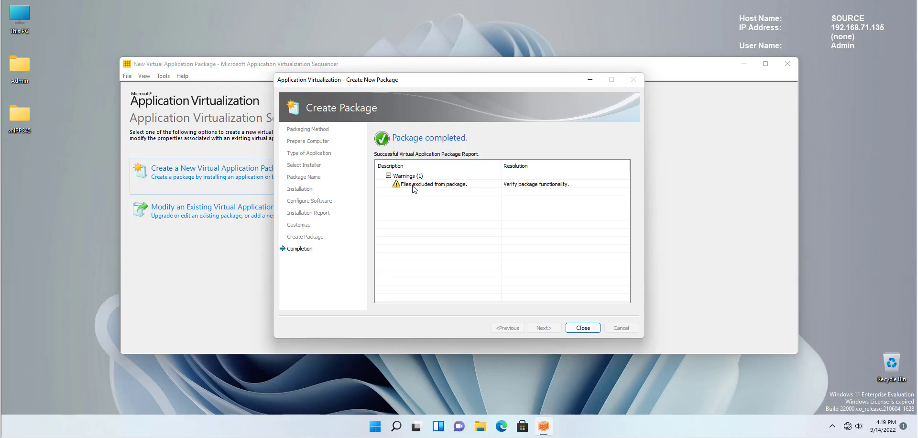
Check the excluded-files warning in the package report, and close the completed wizard and the Sequencer
left_click(451, 185)
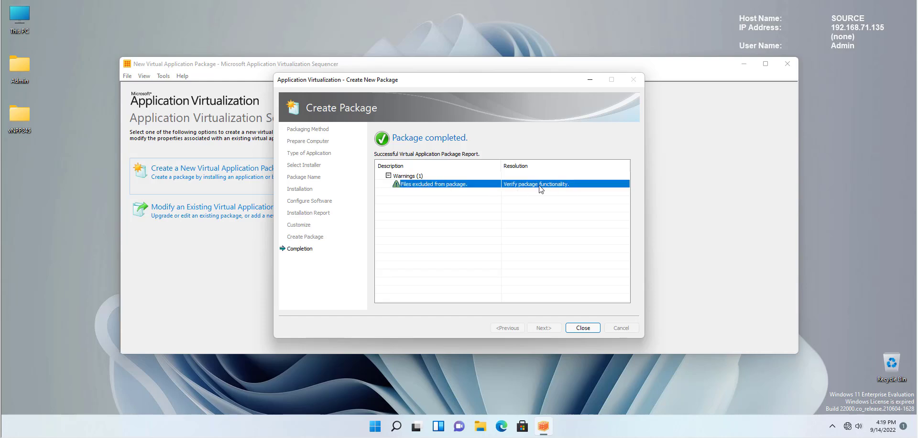
left_click(582, 328)
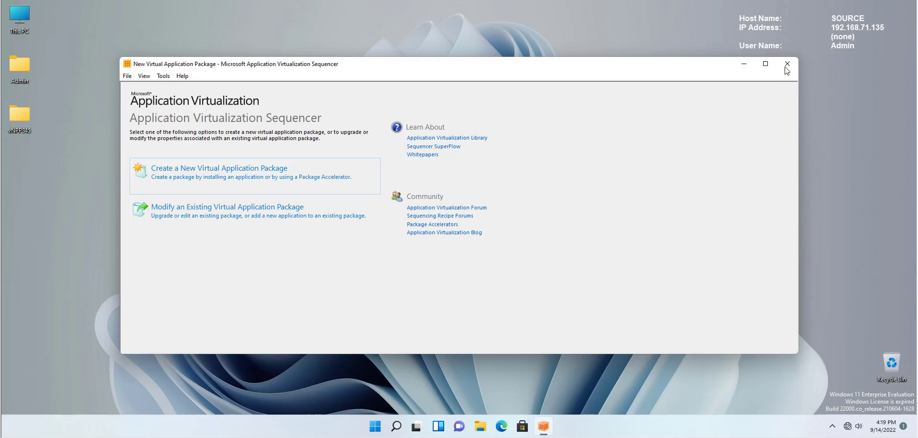
left_click(786, 67)
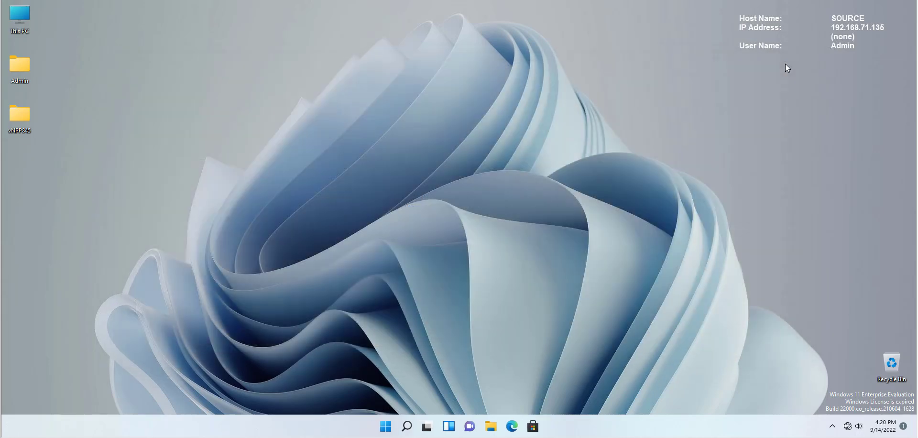
Examine the files in the desktop's vNPP845 package folder with the Type column widened, and close the folder
double_click(22, 113)
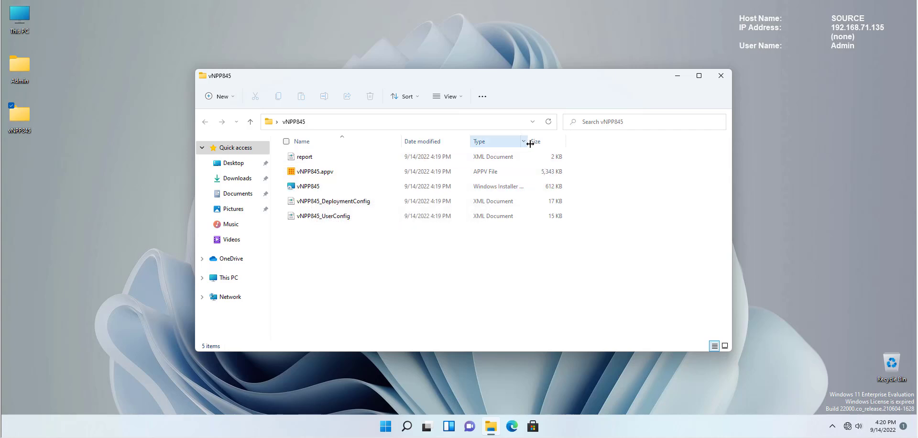
left_click_drag(529, 143, 587, 143)
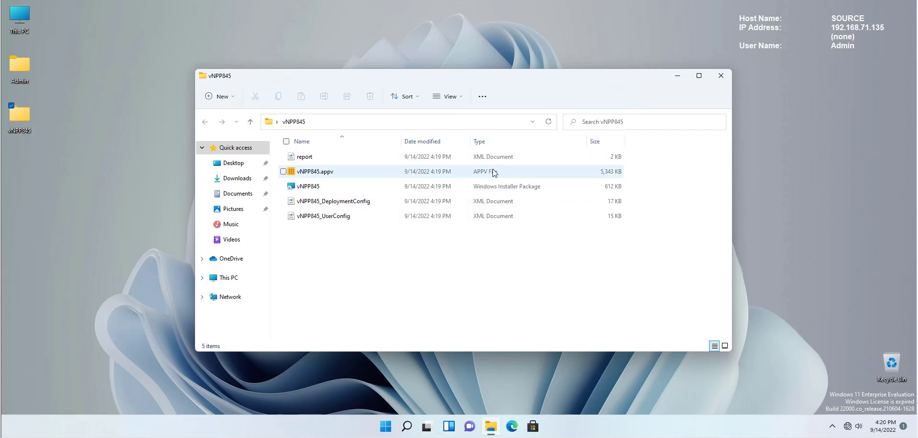
left_click(717, 79)
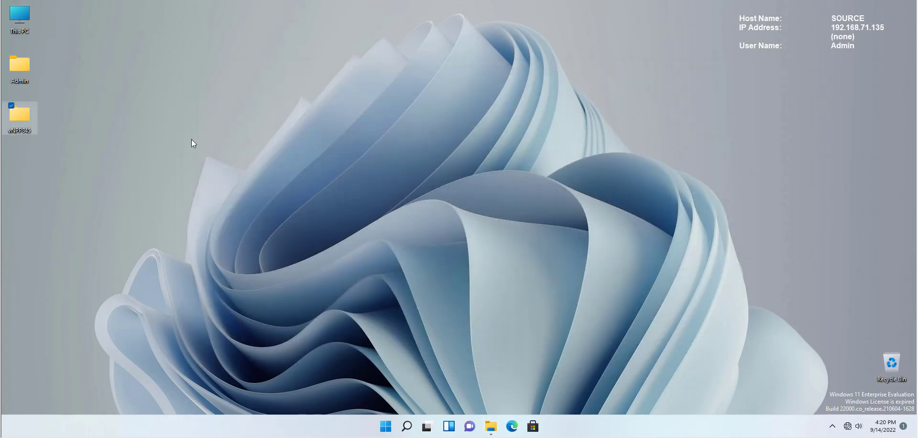
Copy the vNPP845 folder from the virtual machine's desktop into the host computer's Downloads folder
right_click(22, 115)
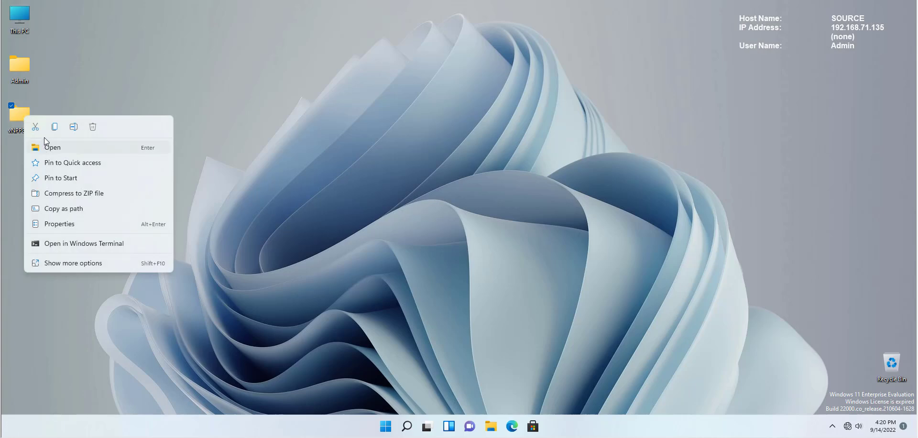
left_click(55, 127)
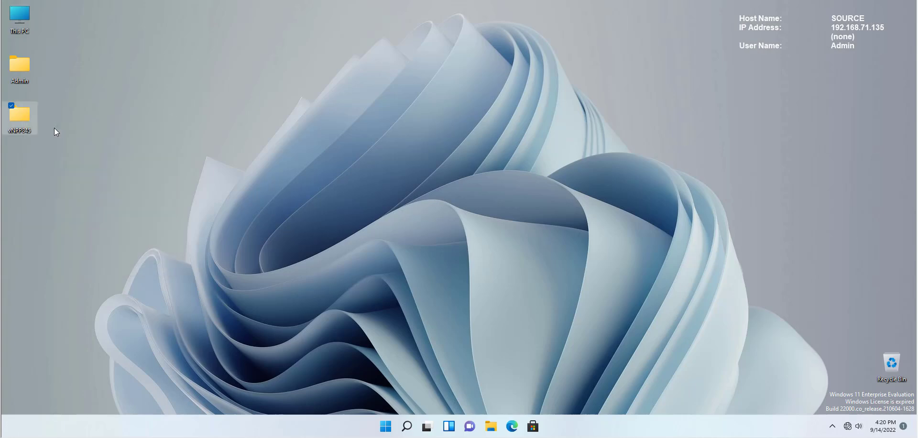
mouse_move(491, 426)
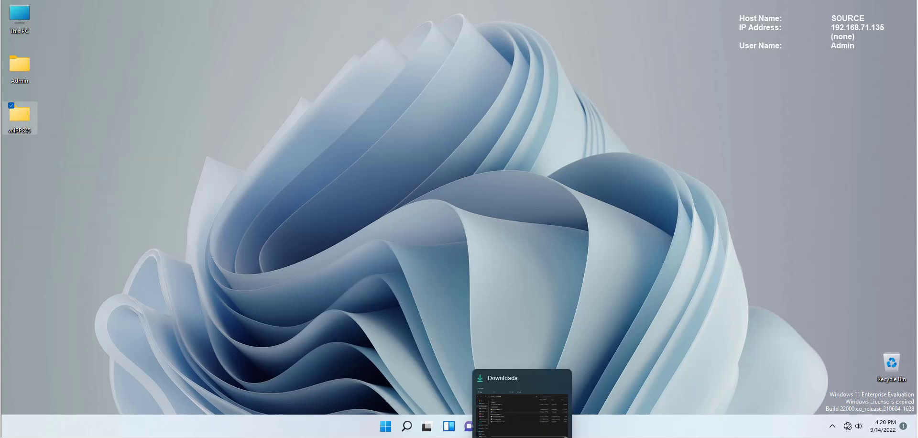
left_click(520, 430)
right_click(354, 306)
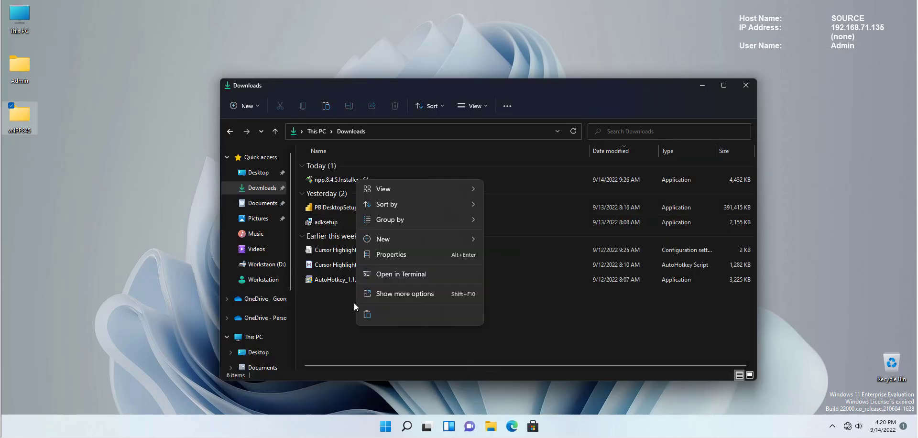
left_click(377, 311)
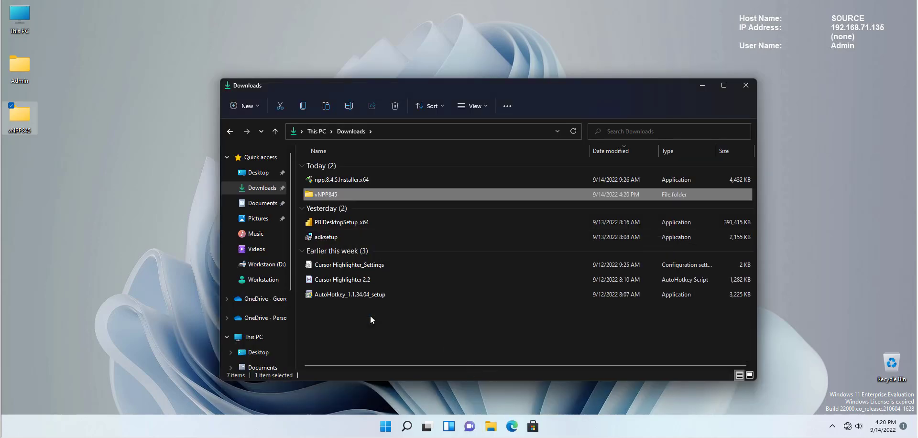
Switch to the second virtual machine and paste the vNPP845 folder into the root of Local Disk (C:)
left_click(281, 58)
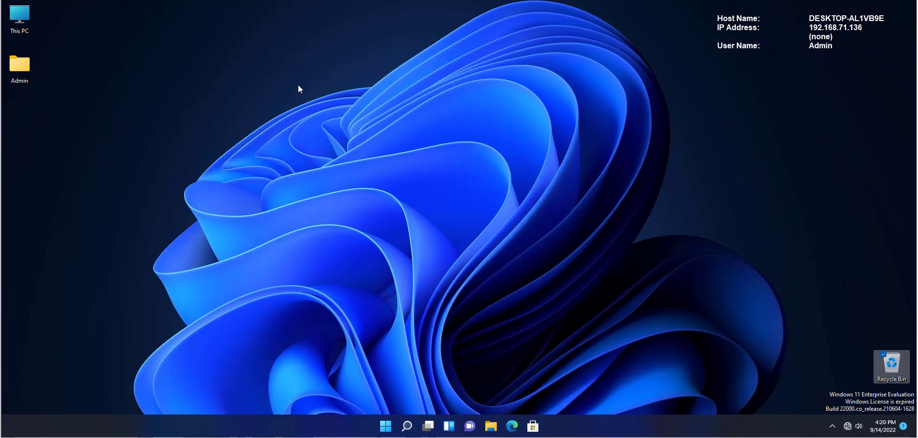
double_click(22, 17)
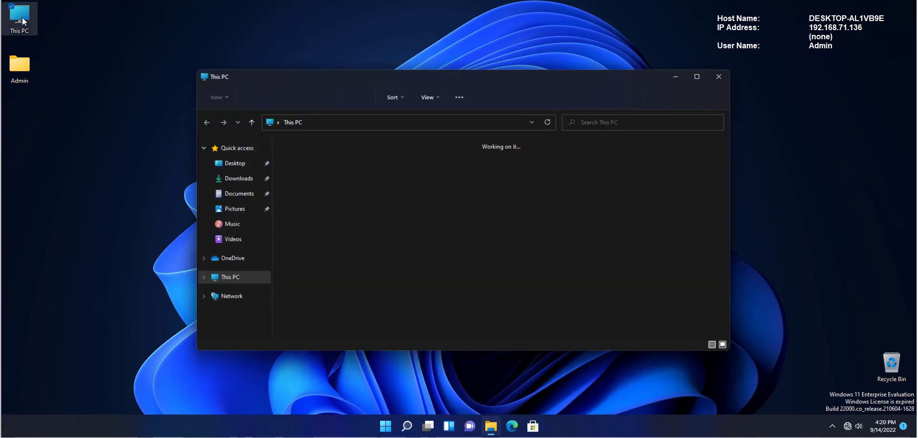
double_click(362, 237)
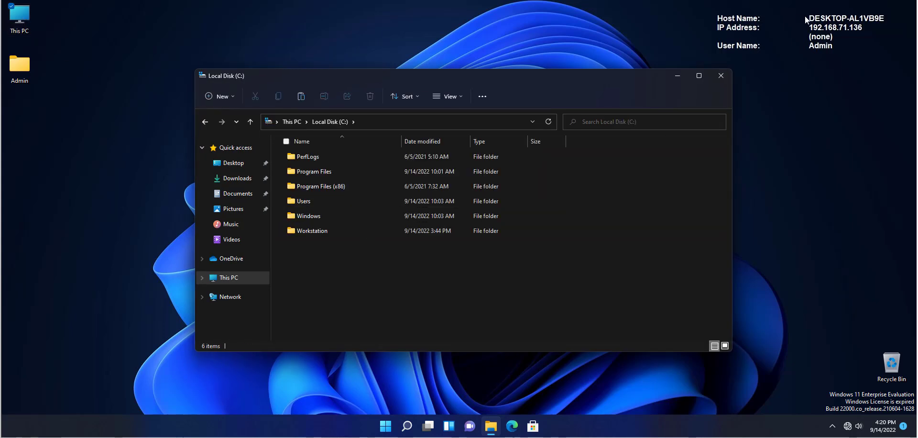
right_click(299, 286)
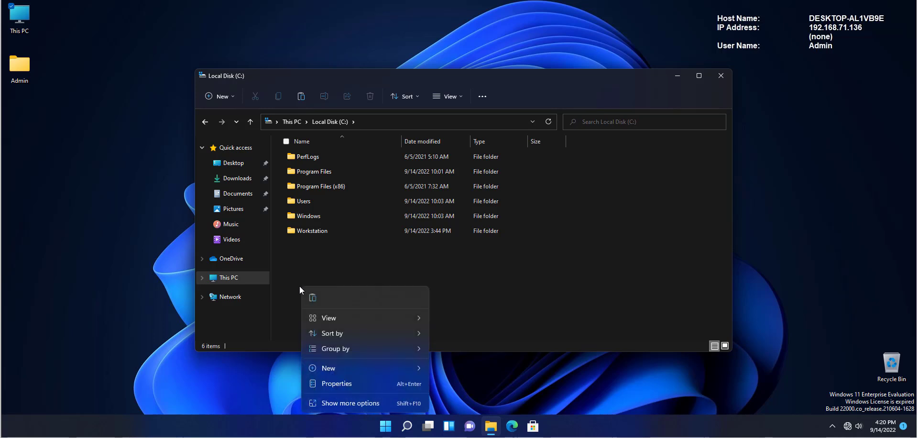
left_click(313, 300)
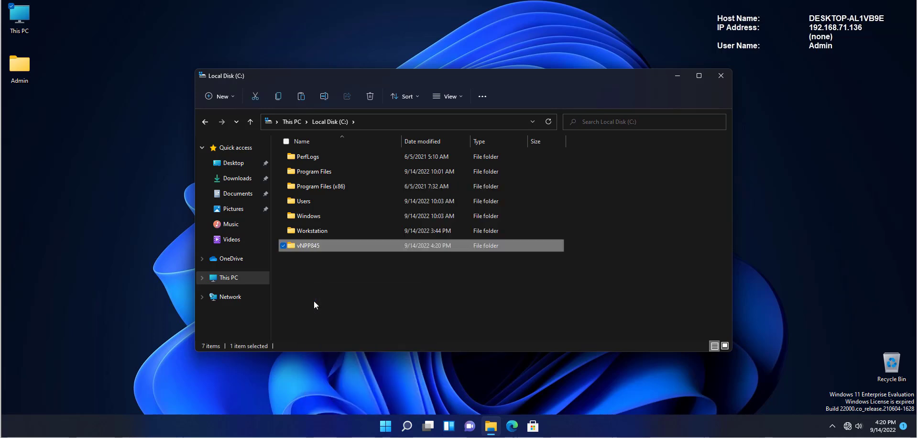
Look through the list of all installed apps on the second virtual machine for Notepad++, and close the list
left_click(389, 427)
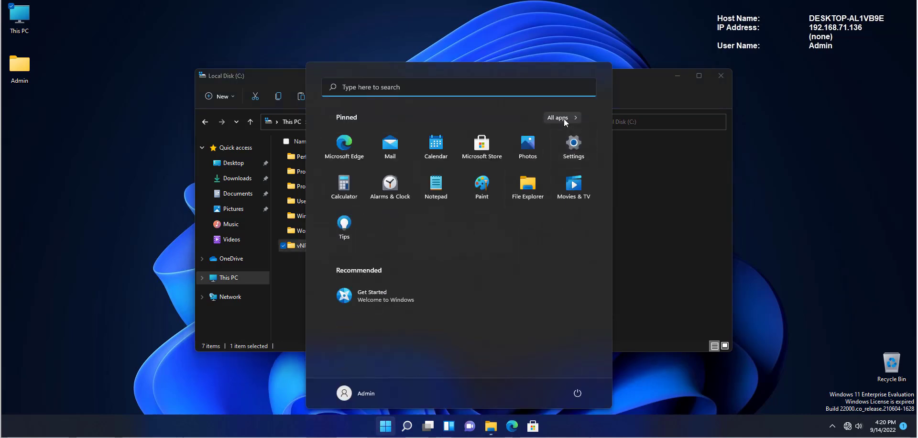
left_click(557, 118)
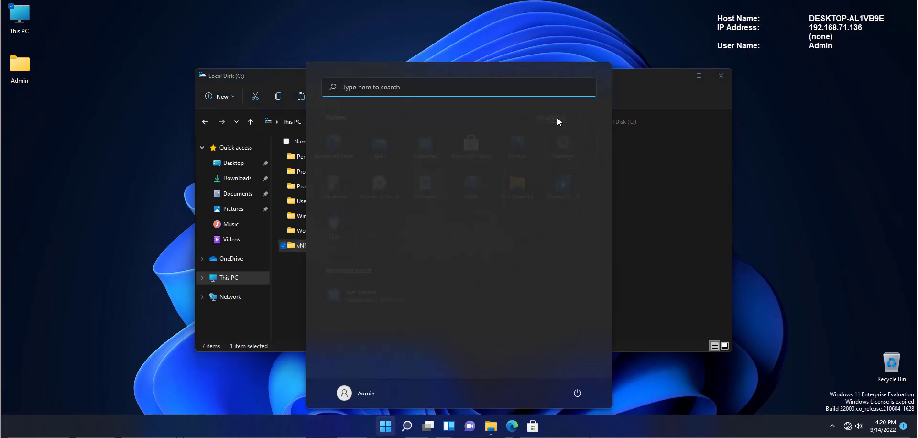
scroll(392, 239, "down", 4)
scroll(399, 275, "down", 8)
scroll(398, 279, "up", 7)
left_click(642, 79)
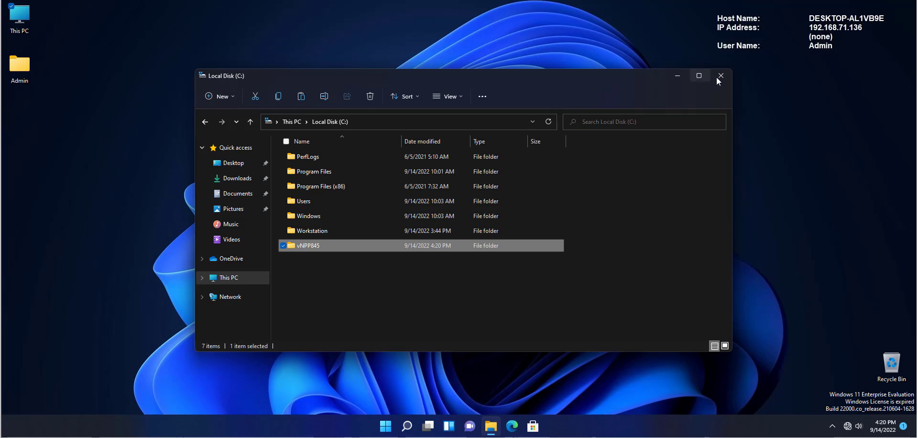
Open the vNPP845 folder and try to install the vNPP845 Windows Installer package, allowing it to make changes and dismissing the error
double_click(308, 247)
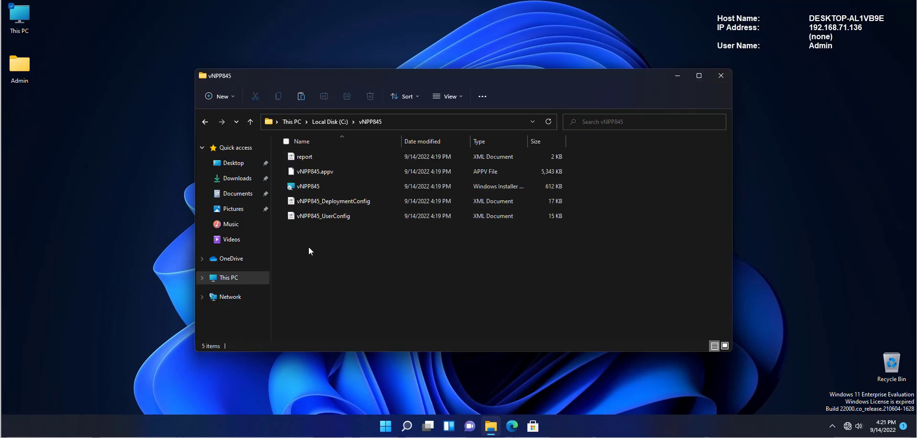
double_click(309, 187)
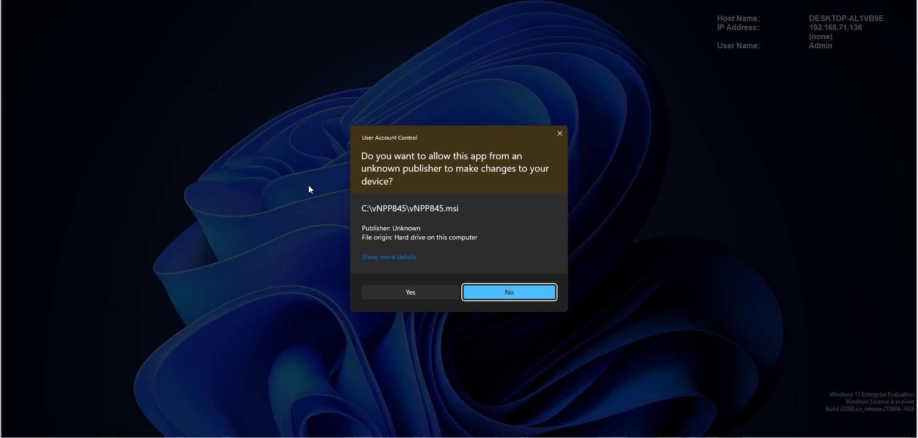
left_click(434, 294)
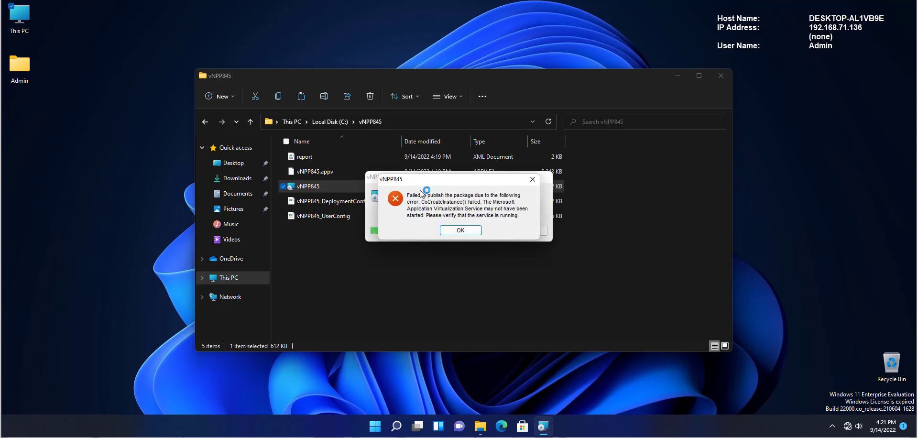
left_click(461, 231)
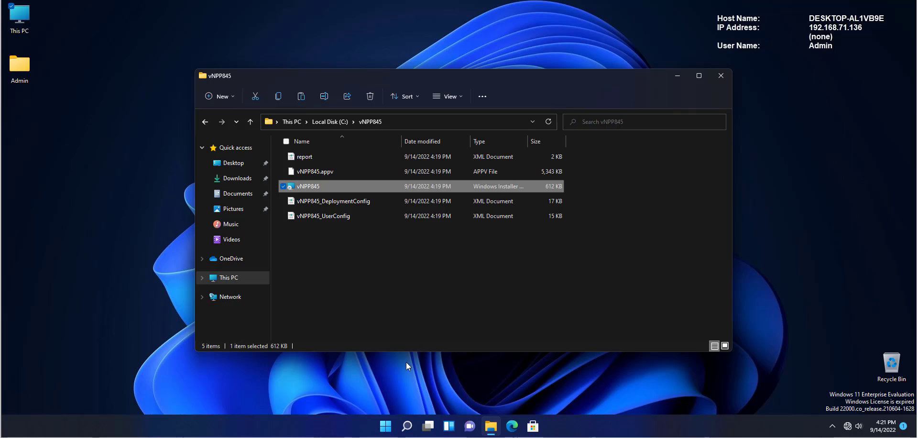
Open Windows Terminal with a PowerShell session and move its window nearer the middle of the desktop
key("super")
type("ter")
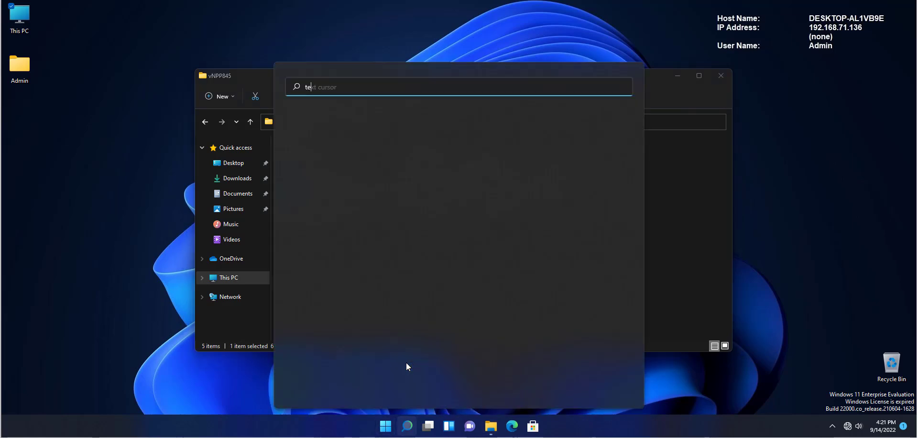
left_click(320, 152)
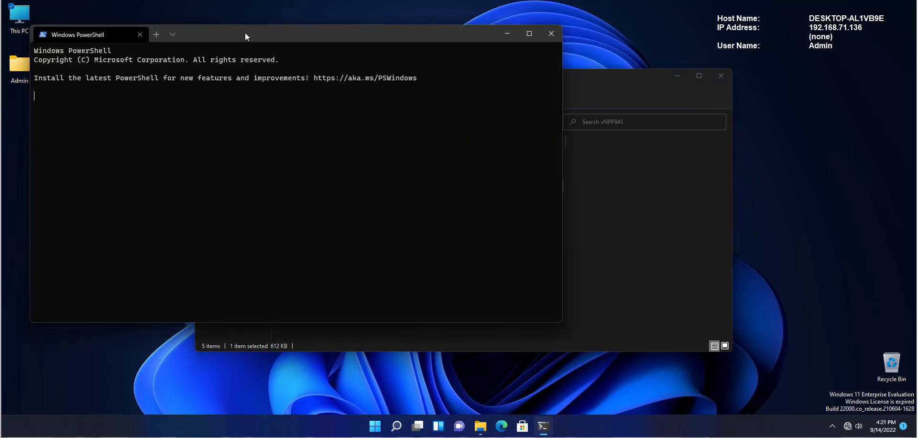
left_click_drag(244, 33, 338, 38)
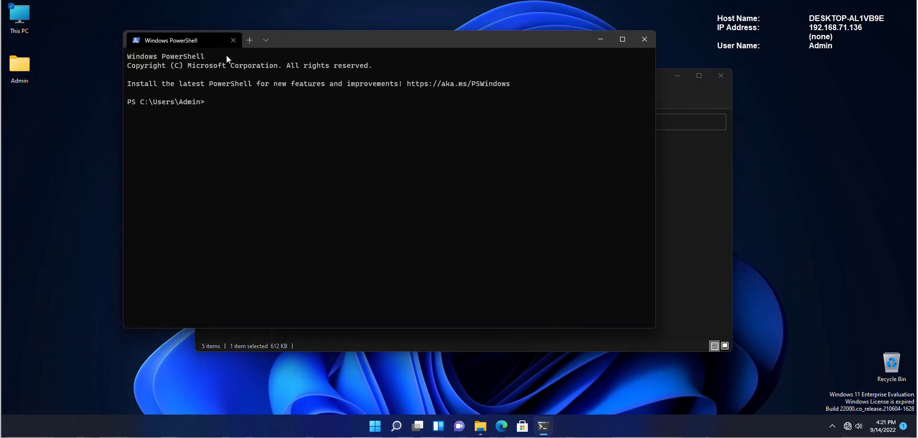
left_click(263, 40)
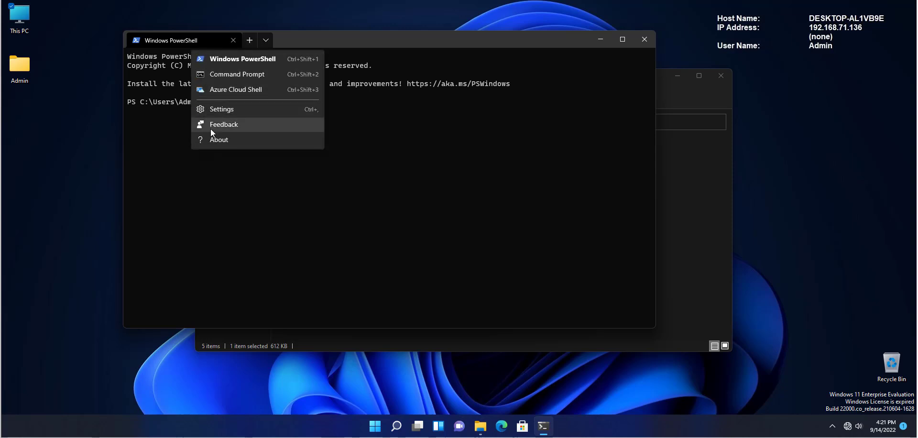
left_click(314, 42)
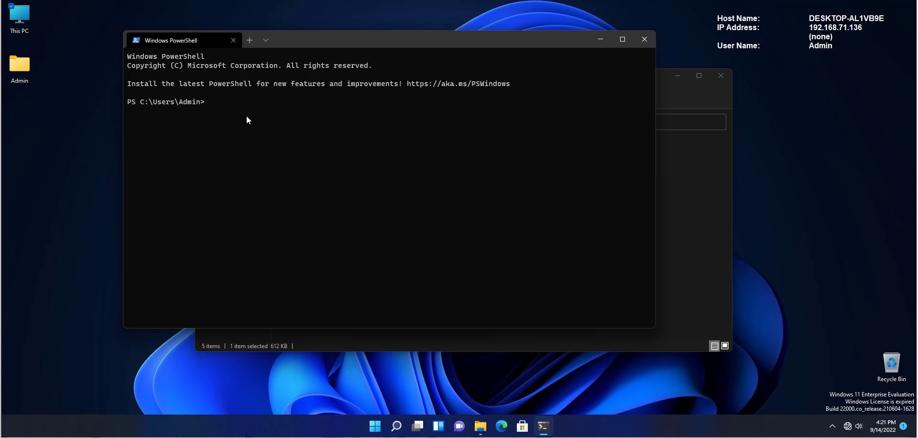
List the available App-V enabling and disabling cmdlets by running Get-Command *appV
type("Enable-App")
key("BackSpace")
key("BackSpace")
key("BackSpace")
key("BackSpace")
key("BackSpace")
key("BackSpace")
key("BackSpace")
key("BackSpace")
key("BackSpace")
key("BackSpace")
type("get-comm")
key("Tab")
type("appV")
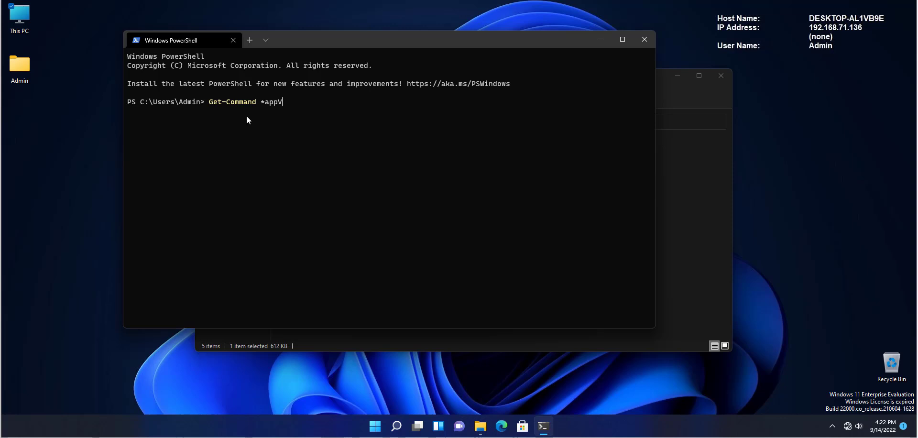
key("Return")
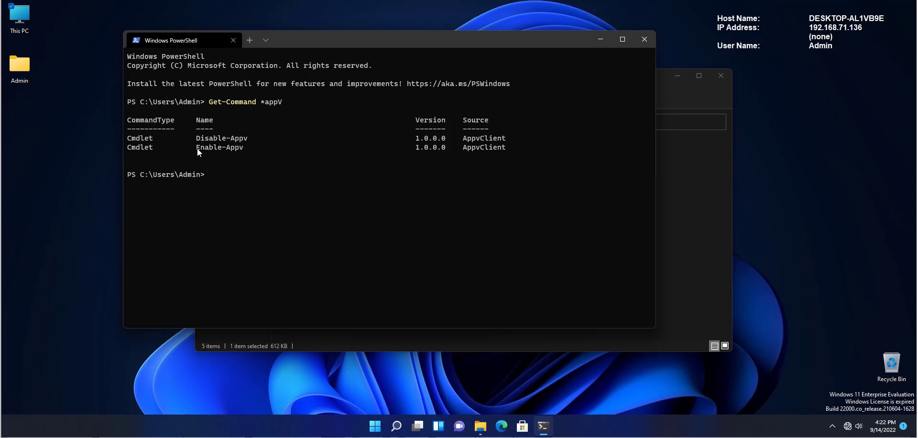
Clear the stray path from the prompt and try to enable App-V by running Enable-Appv in the non-elevated PowerShell session
left_click_drag(240, 147, 237, 160)
key("BackSpace")
key("BackSpace")
key("BackSpace")
key("BackSpace")
key("BackSpace")
key("BackSpace")
key("BackSpace")
key("BackSpace")
key("BackSpace")
key("BackSpace")
key("BackSpace")
key("BackSpace")
key("BackSpace")
key("BackSpace")
key("BackSpace")
key("BackSpace")
key("BackSpace")
key("BackSpace")
key("BackSpace")
key("BackSpace")
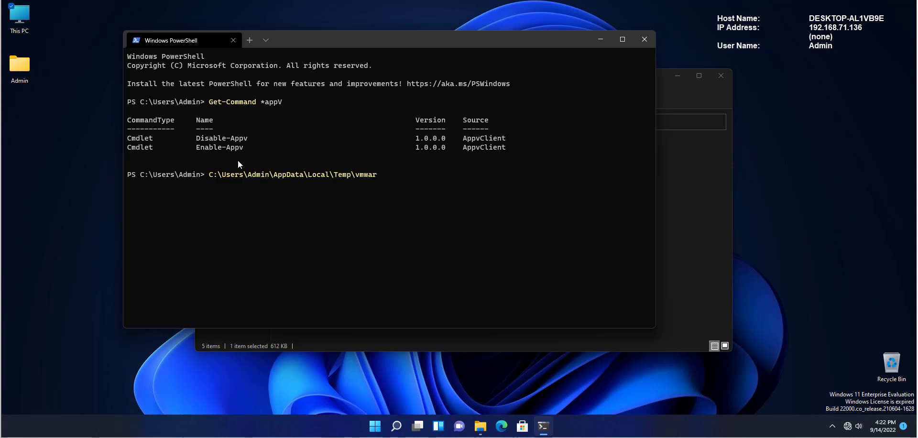
key("BackSpace")
key("BackSpace")
key("BackSpace")
key("BackSpace")
key("BackSpace")
key("BackSpace")
key("BackSpace")
key("BackSpace")
key("BackSpace")
key("BackSpace")
key("BackSpace")
key("BackSpace")
key("BackSpace")
key("BackSpace")
key("BackSpace")
key("BackSpace")
key("BackSpace")
key("BackSpace")
key("BackSpace")
key("BackSpace")
key("BackSpace")
key("BackSpace")
key("BackSpace")
key("BackSpace")
key("BackSpace")
key("BackSpace")
key("BackSpace")
key("BackSpace")
key("BackSpace")
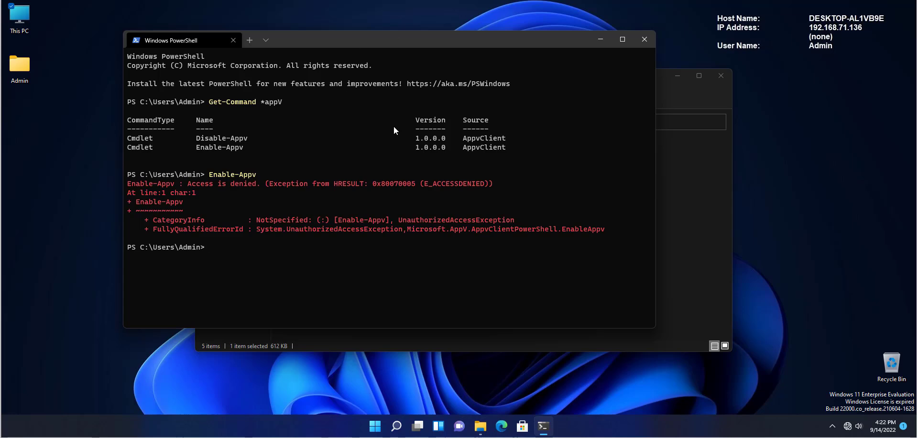
Move the current terminal window aside and start a second Windows Terminal as administrator, approving the elevation
left_click_drag(392, 39, 337, 19)
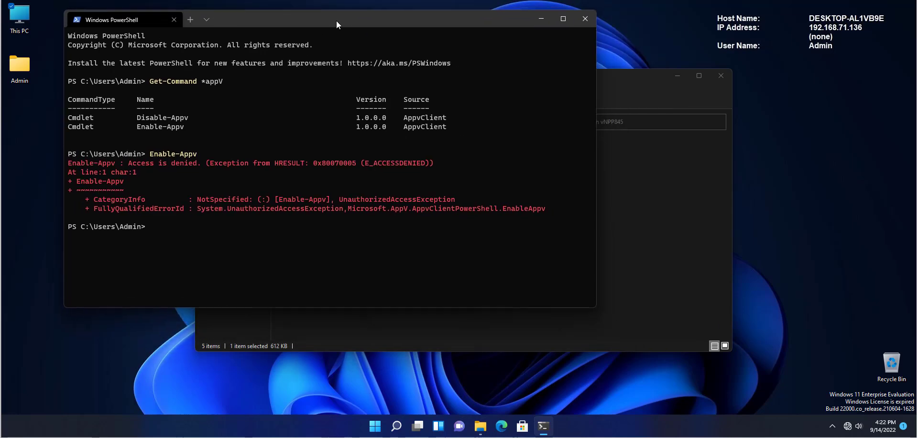
left_click(375, 426)
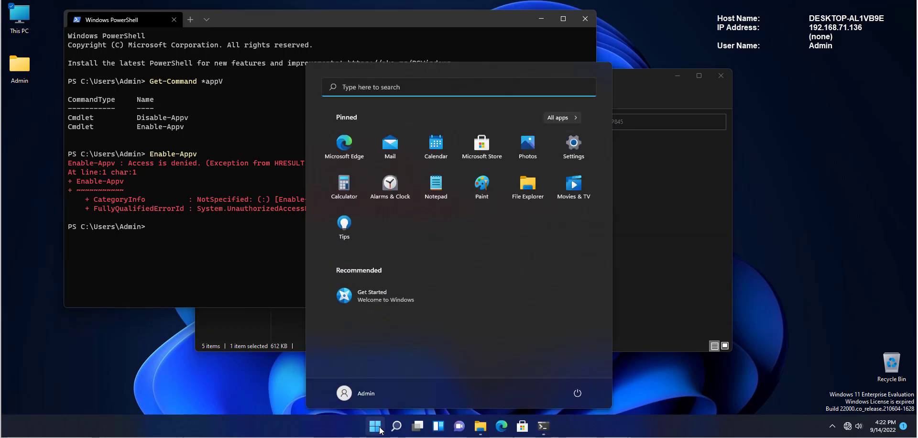
type("term")
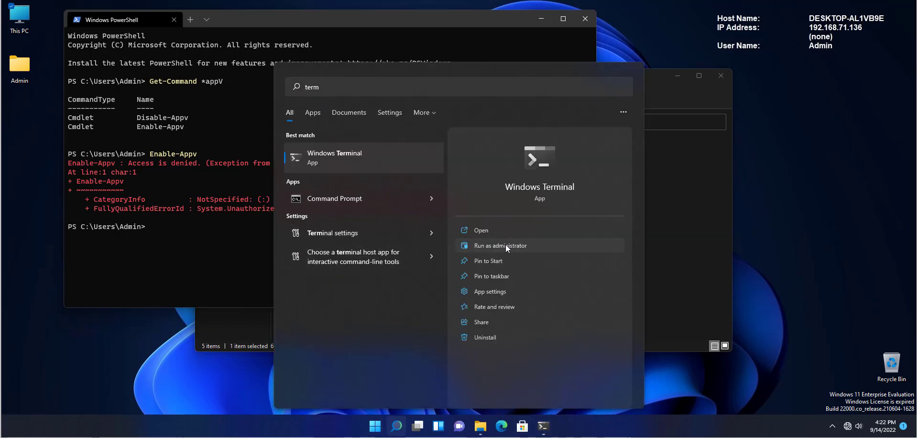
left_click(506, 245)
left_click(440, 285)
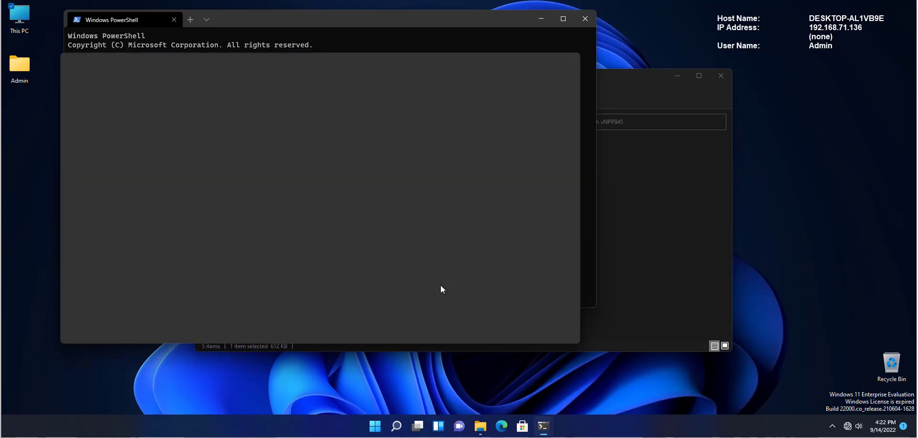
Enable App-V by running Enable-Appv in the administrator PowerShell session, and close both terminal windows
left_click_drag(278, 58, 469, 73)
type("Ena")
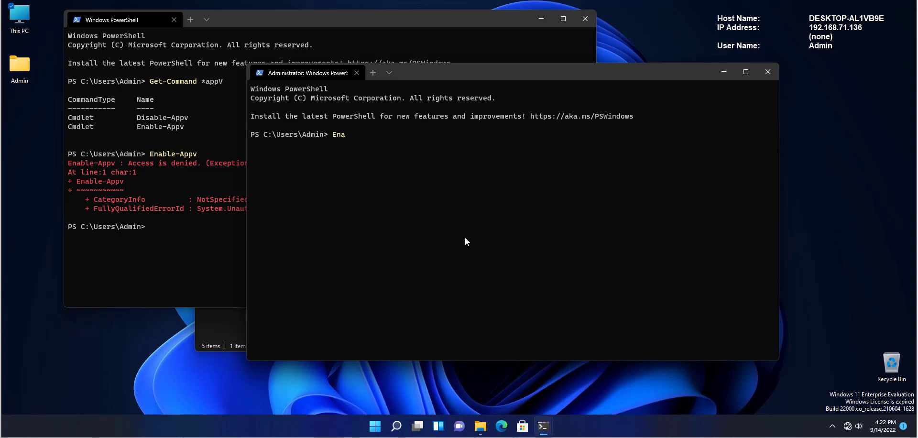
type("ble-Appv")
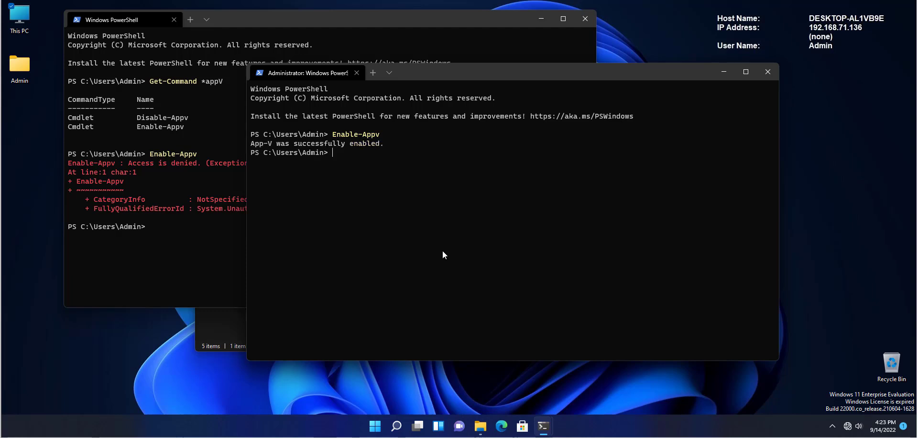
left_click(767, 72)
left_click(588, 23)
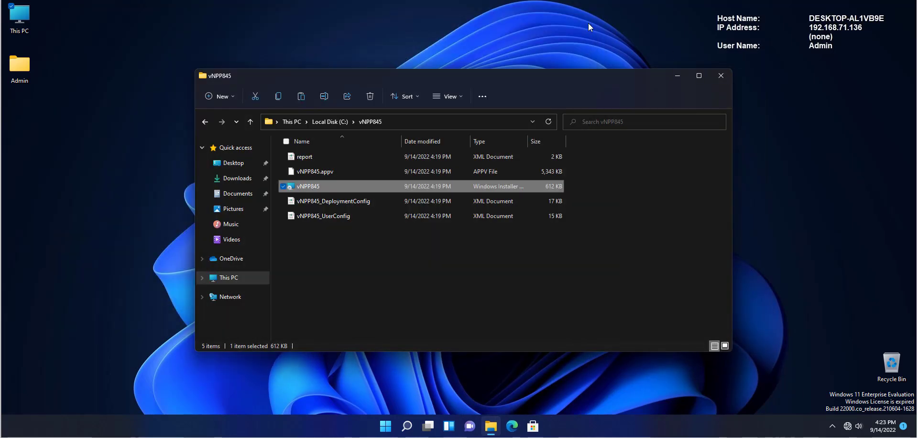
Install the vNPP845 Windows Installer package, allowing it to make changes to the device, and close the vNPP845 folder
left_click(395, 279)
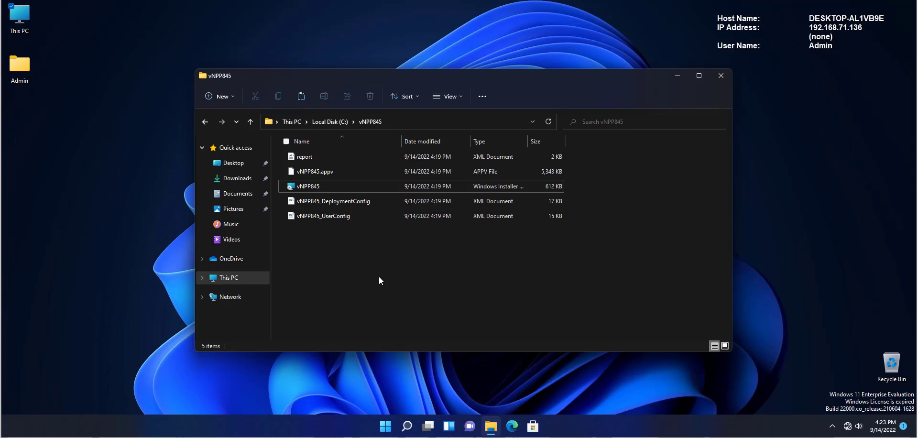
double_click(314, 190)
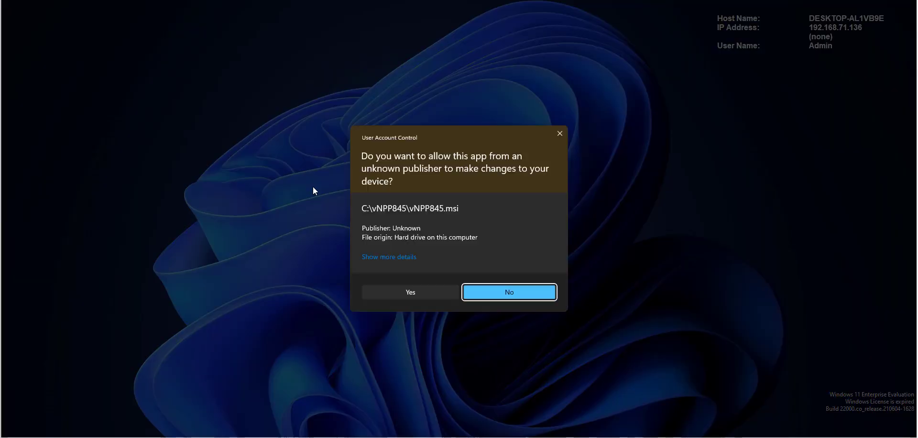
left_click(398, 294)
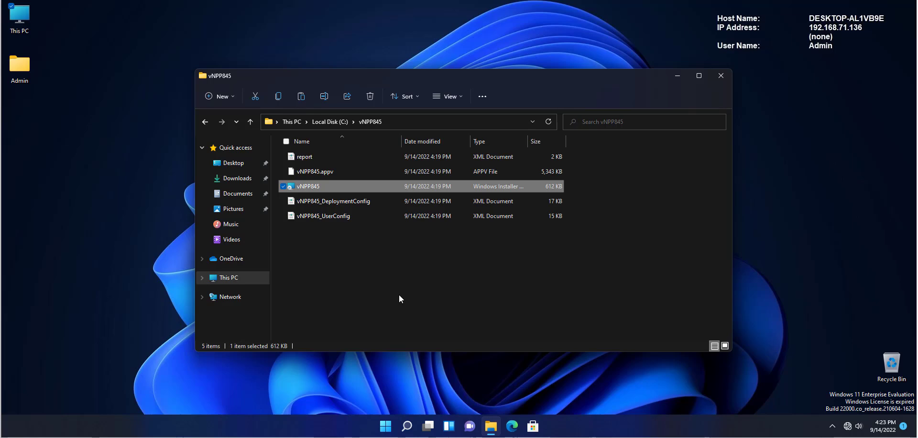
left_click(721, 77)
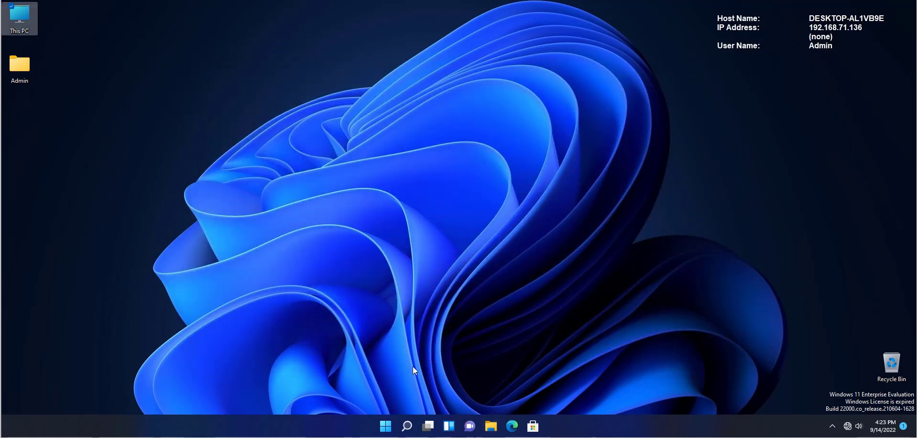
Launch the newly added Notepad++ virtual application and move its window nearer the middle of the desktop
left_click(385, 427)
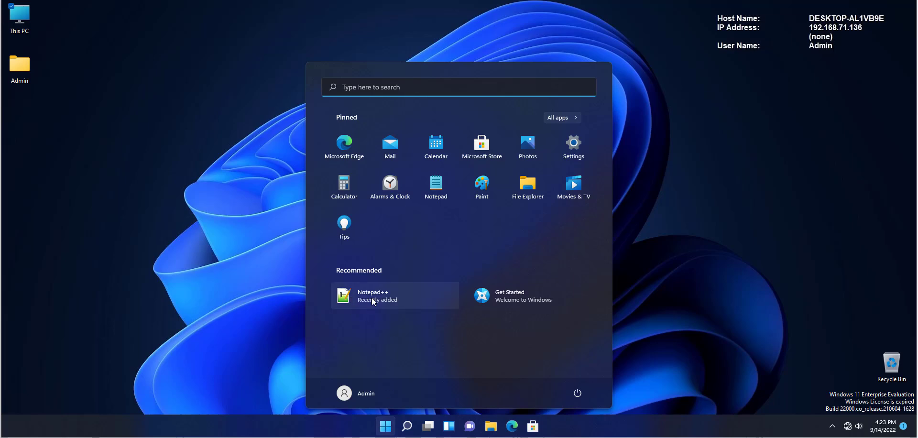
left_click(371, 297)
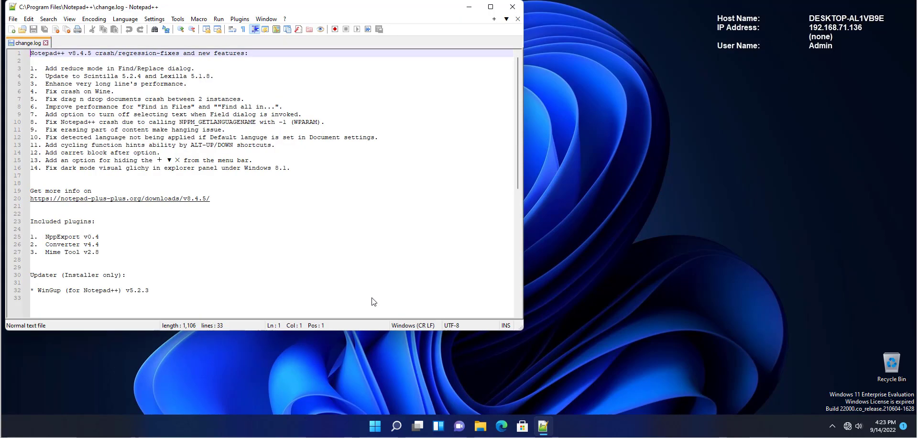
left_click_drag(240, 9, 349, 31)
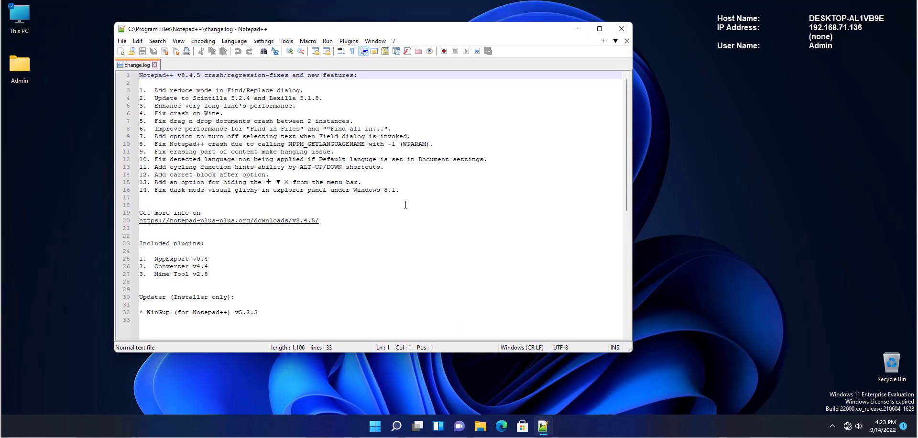